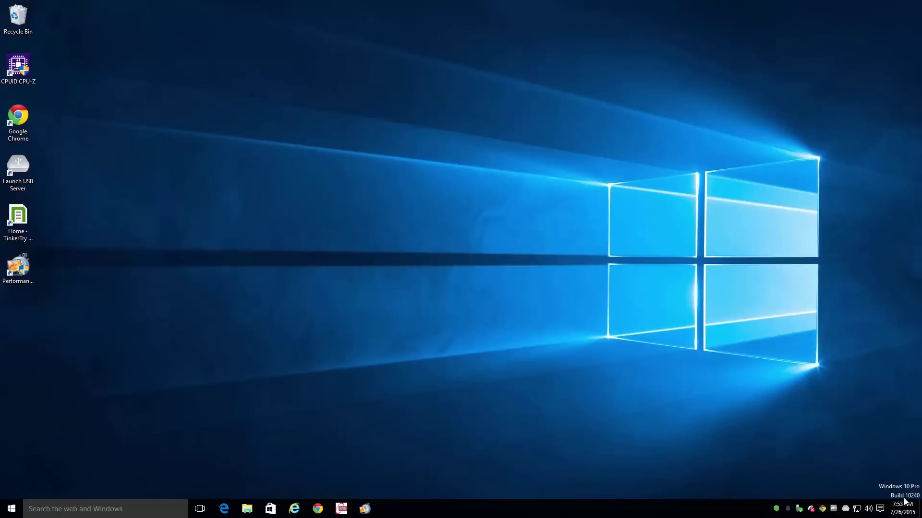
- Open Chrome to the TinkerTry Windows 10 Build 10240 bootable USB article
click(321, 508)
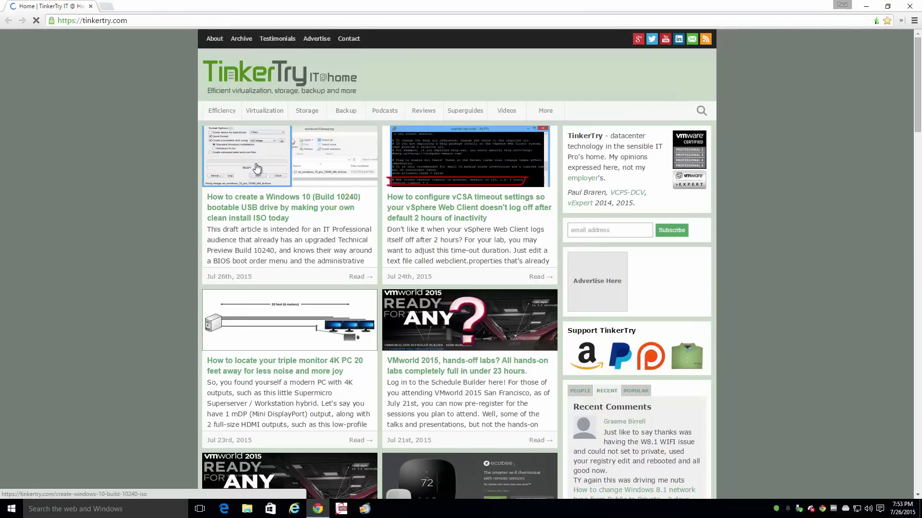
click(258, 220)
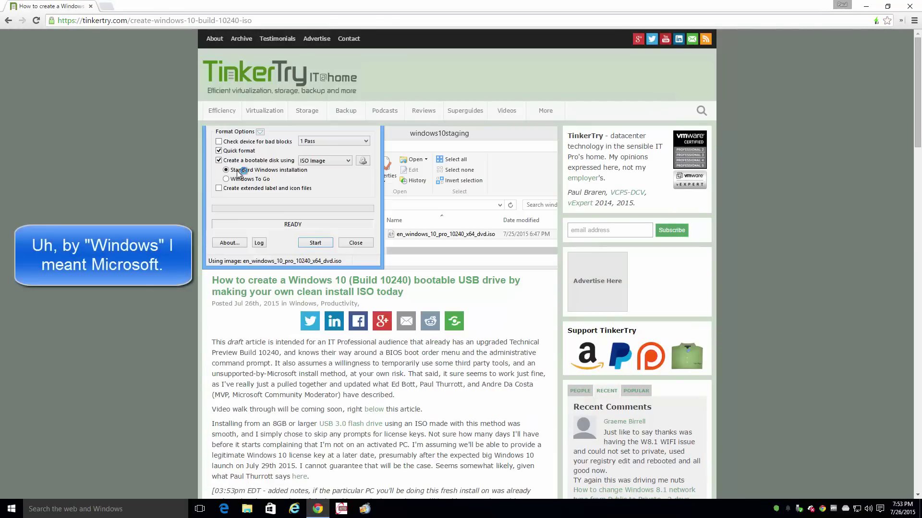
scroll(142, 287, down, 15)
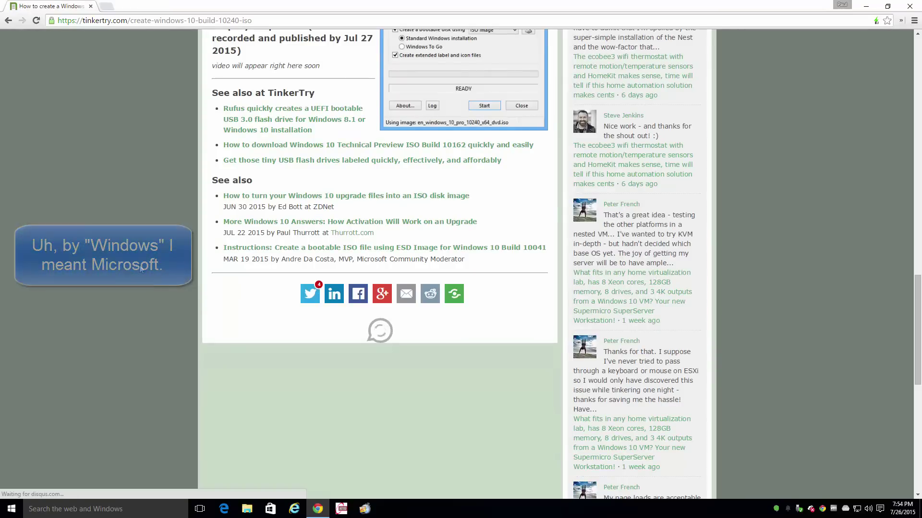
scroll(167, 265, up, 1)
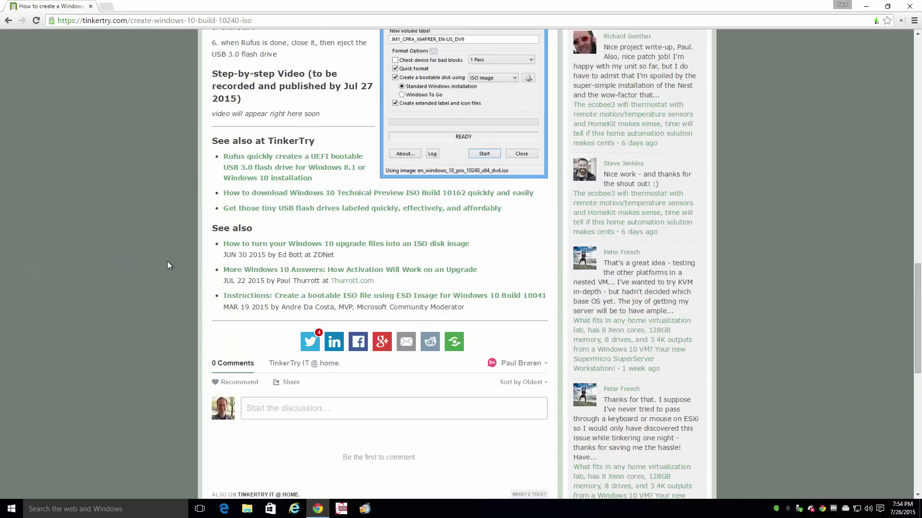
- Open the Windows 10 Technical Preview ISO download article and follow its Microsoft preview-iso link
click(306, 194)
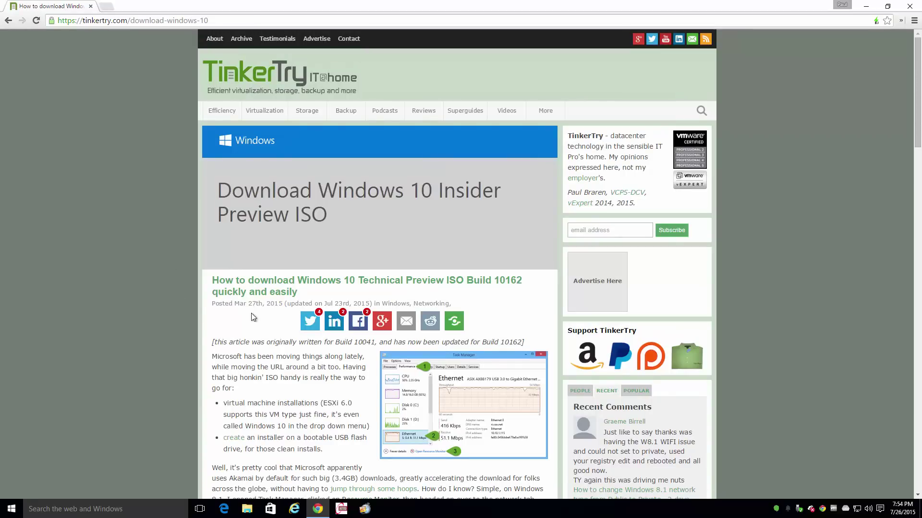
scroll(254, 314, down, 10)
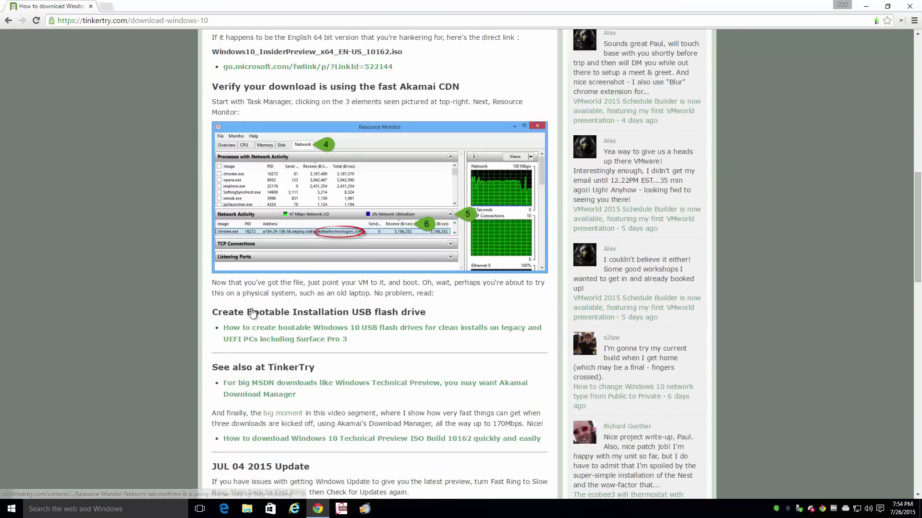
scroll(252, 308, up, 4)
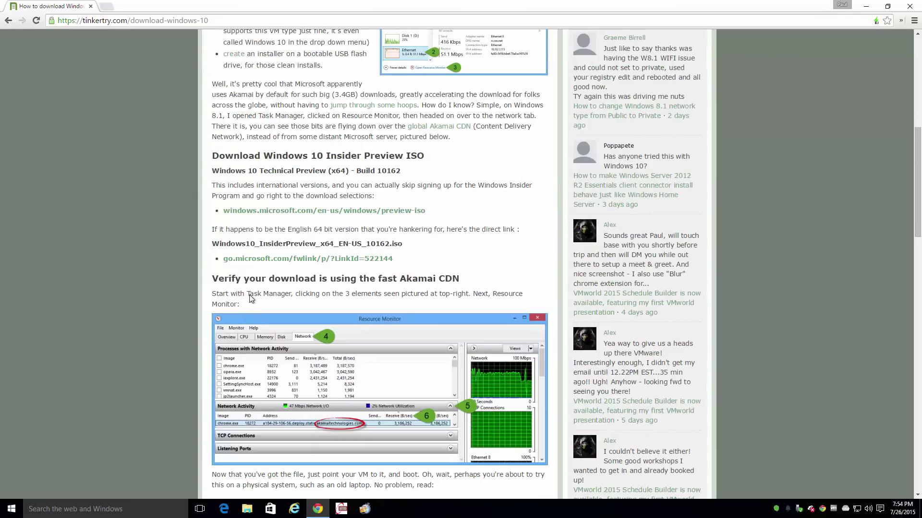
click(294, 212)
scroll(263, 375, down, 8)
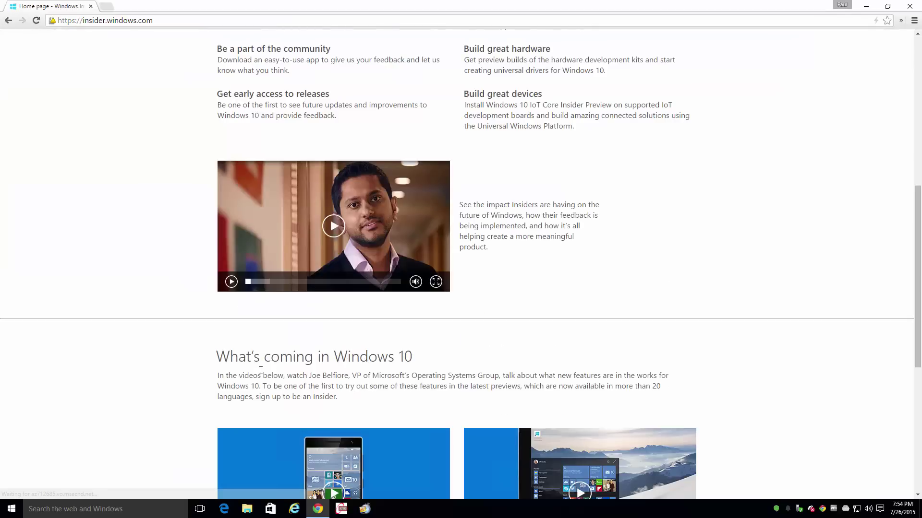
- Visit the Windows Insider page, then return to the Build 10240 bootable USB article
key(alt+Left)
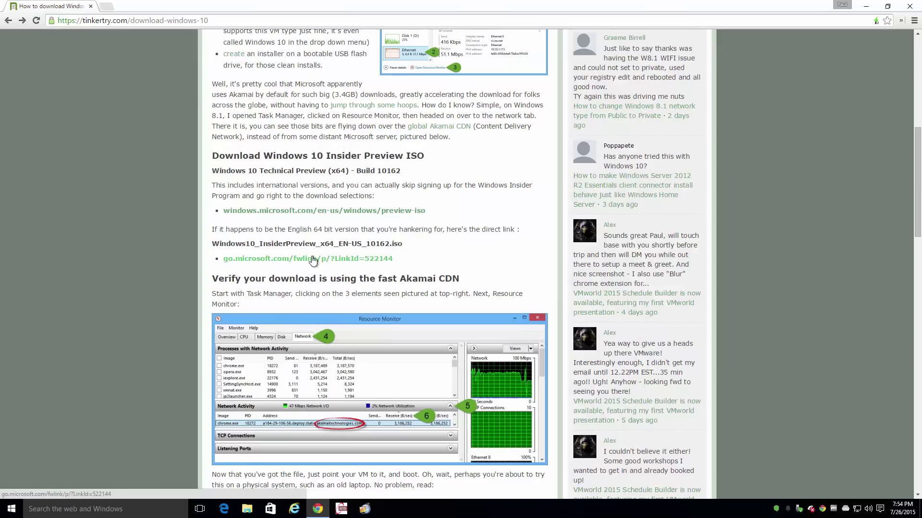
click(310, 263)
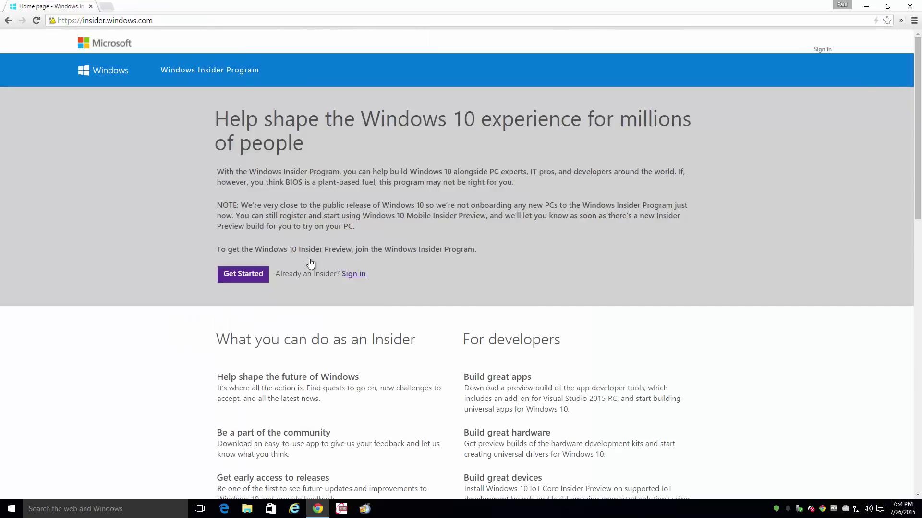
click(9, 20)
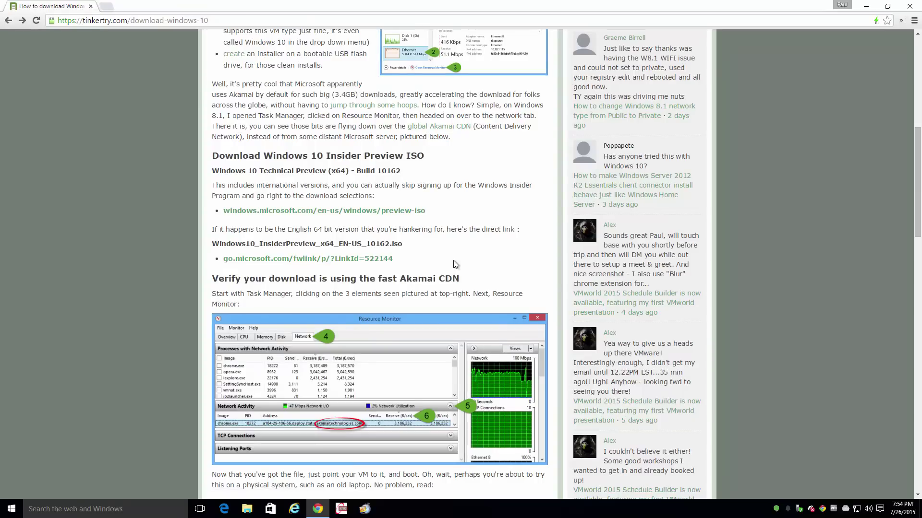
click(9, 20)
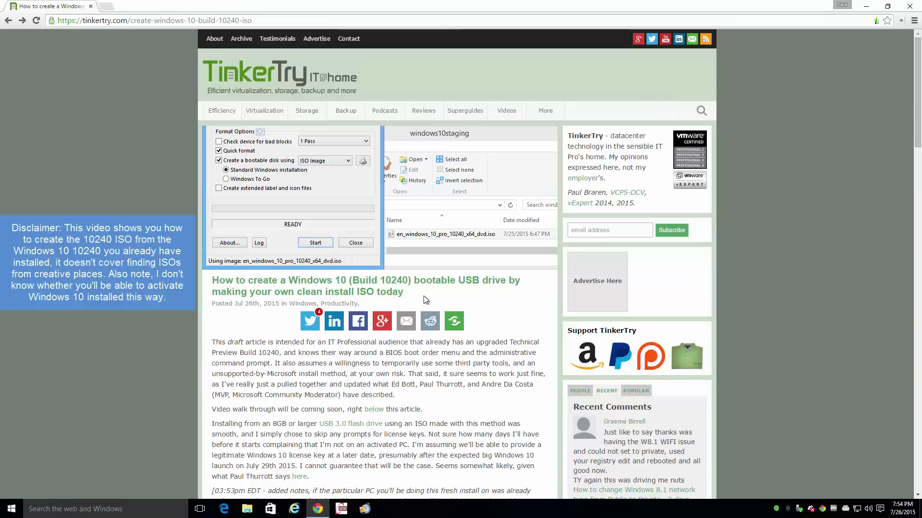
- Save the 7-Zip 9.20 64-bit installer 7z920-x64.msi, then open the ESD-Decrypter instructions page
scroll(430, 299, down, 7)
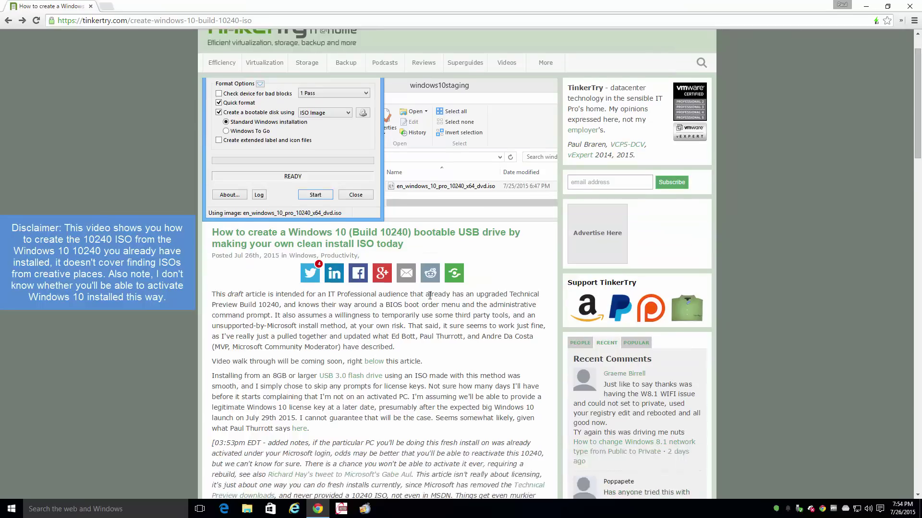
scroll(433, 294, down, 3)
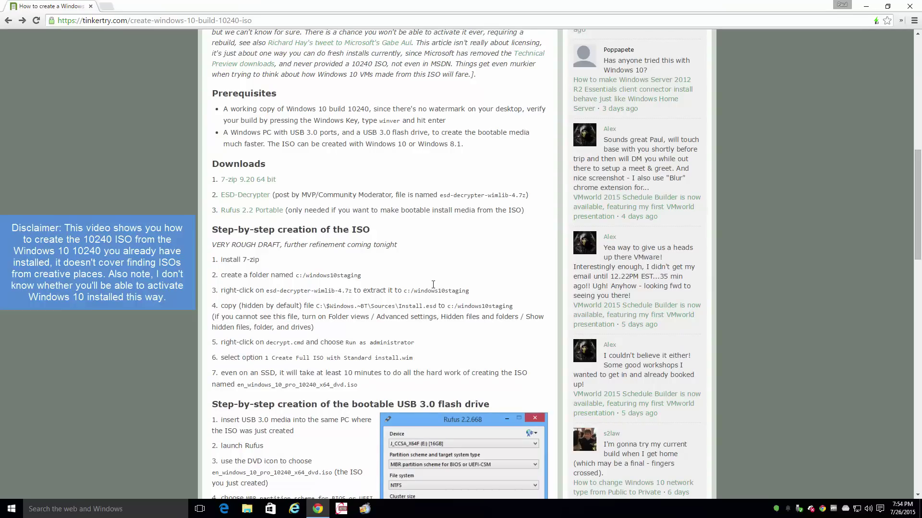
click(263, 184)
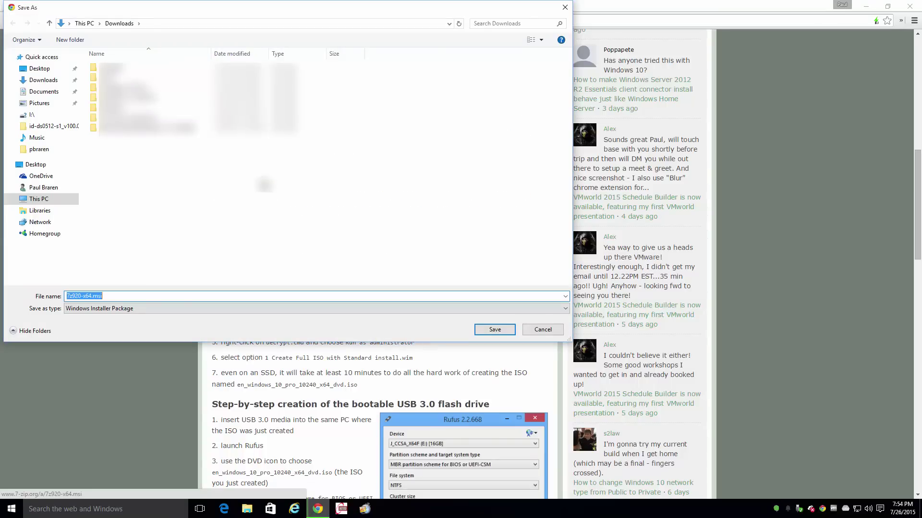
click(500, 330)
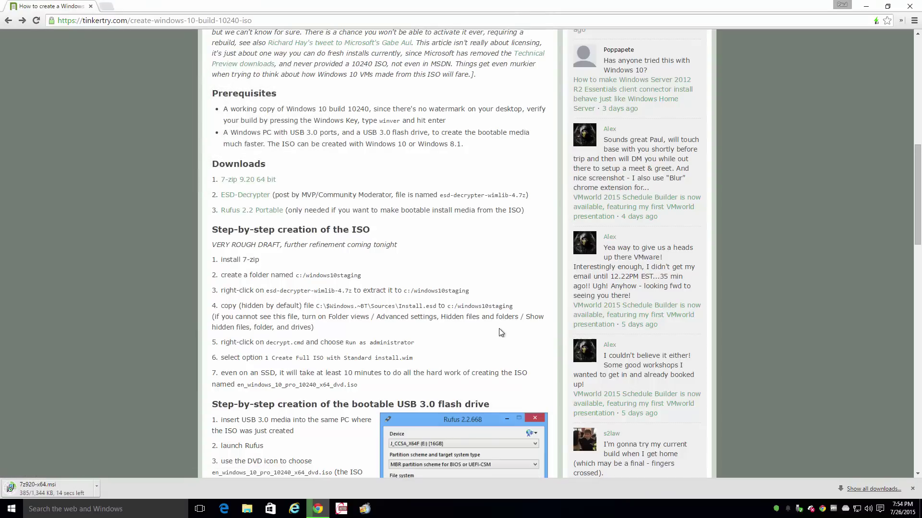
click(235, 196)
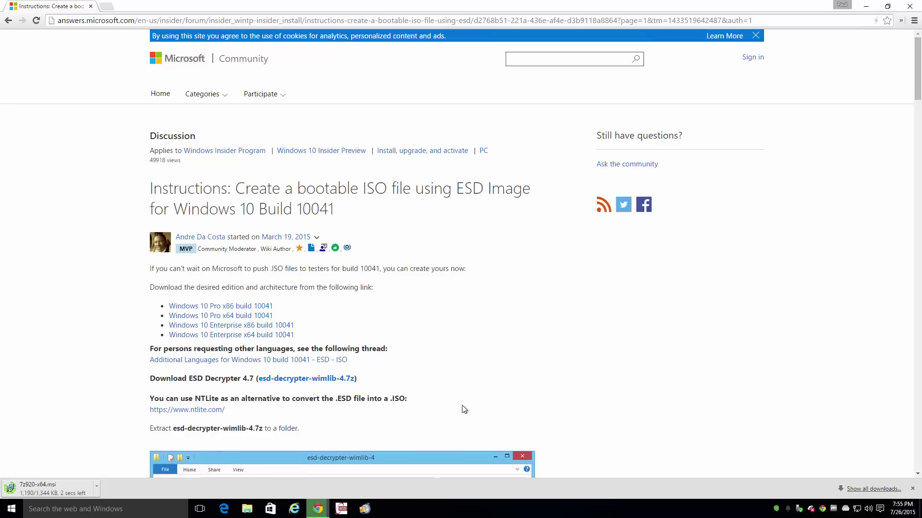
- Download esd-decrypter-wimlib-4.7z from OneDrive to Downloads
click(316, 379)
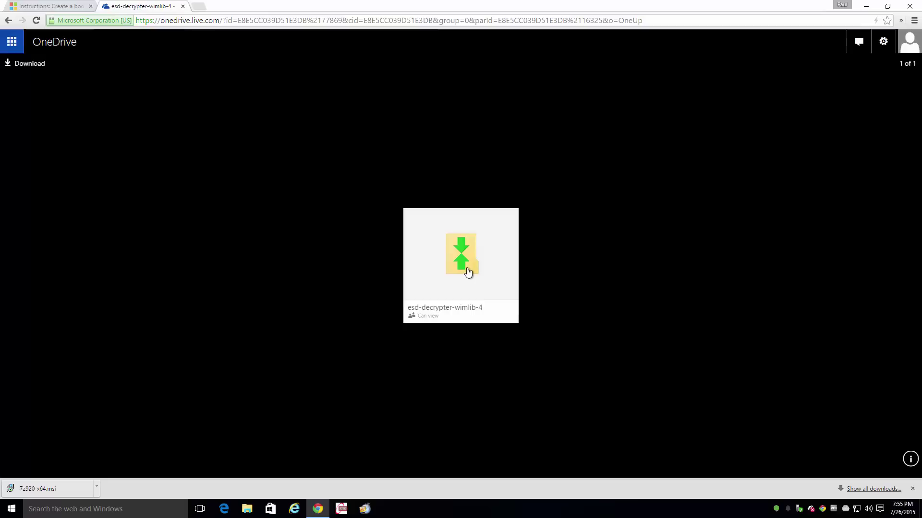
click(467, 270)
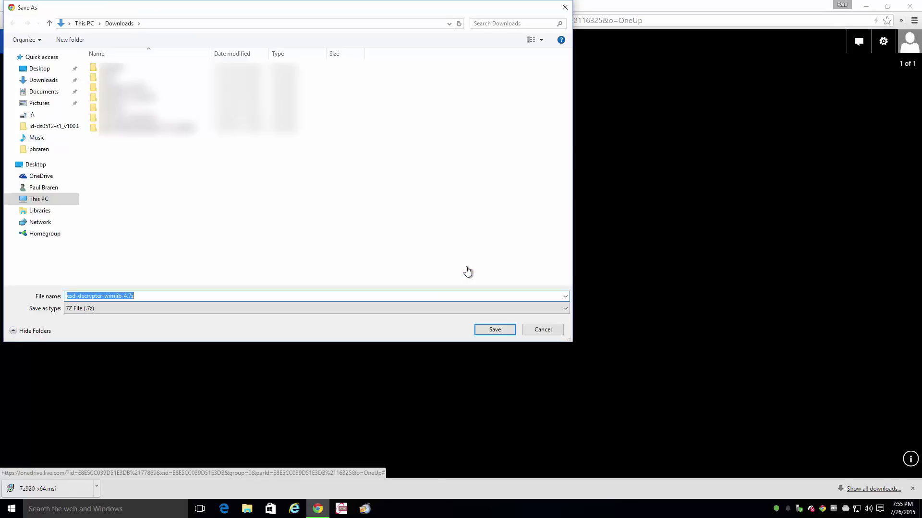
click(502, 331)
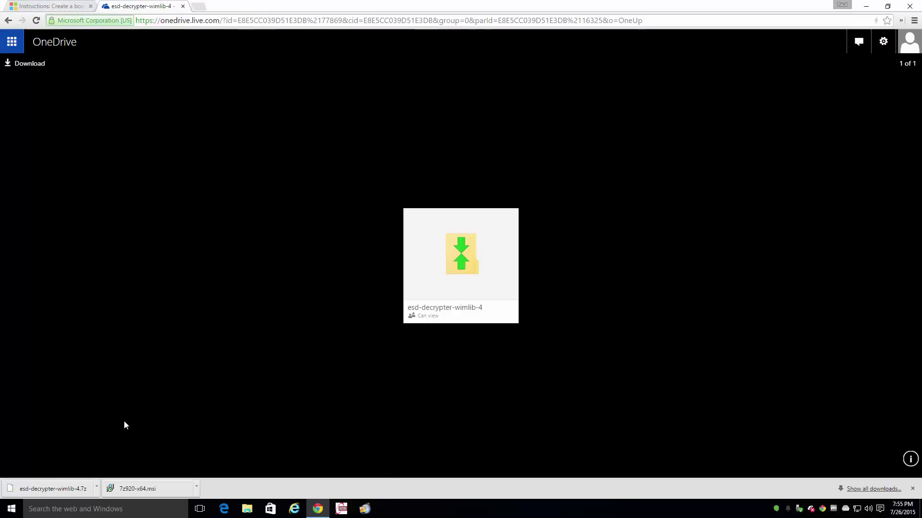
- Return to the TinkerTry article and save Rufus 2.2 Portable as rufus-2.2p.exe
click(184, 8)
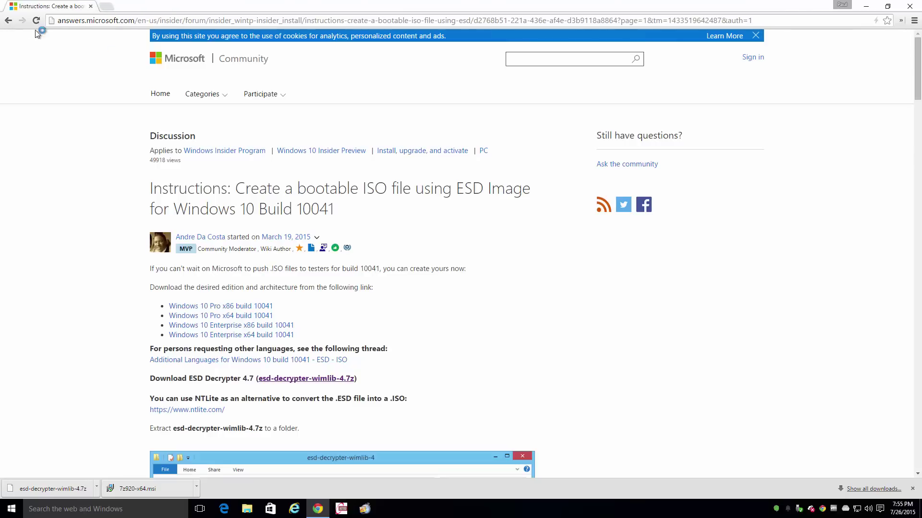
click(5, 22)
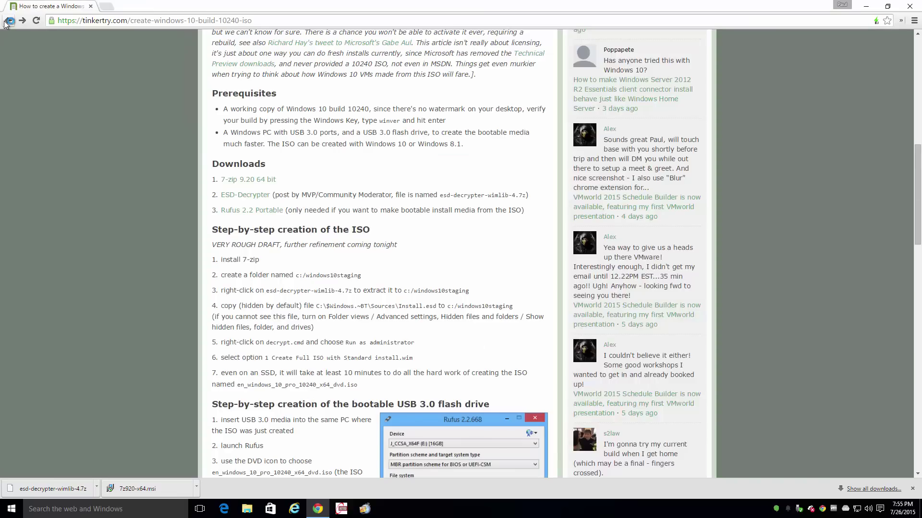
click(244, 214)
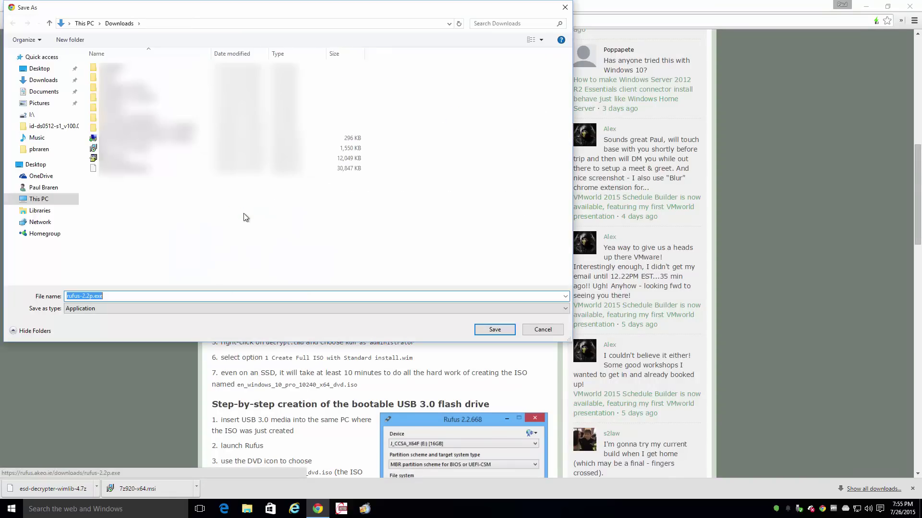
click(493, 330)
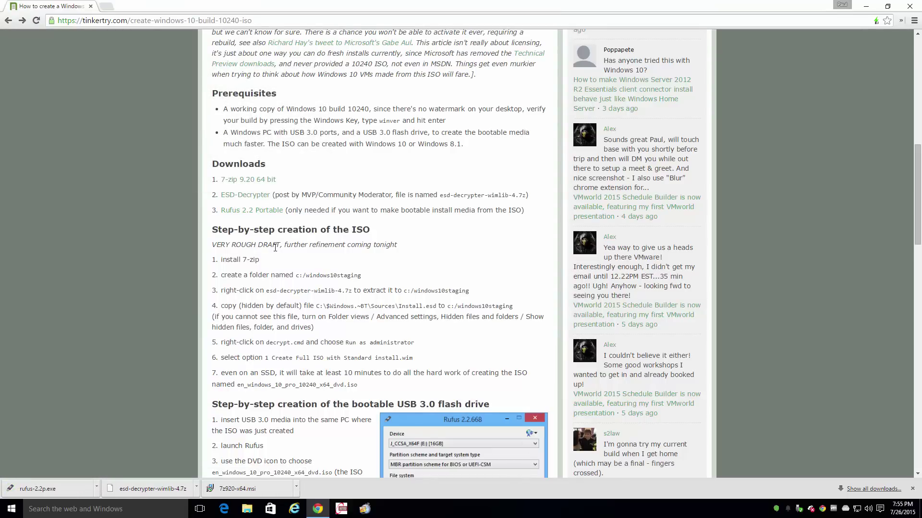
- Snap Chrome to the left half and show the 7z920-x64.msi download in its Downloads folder
key(super+Left)
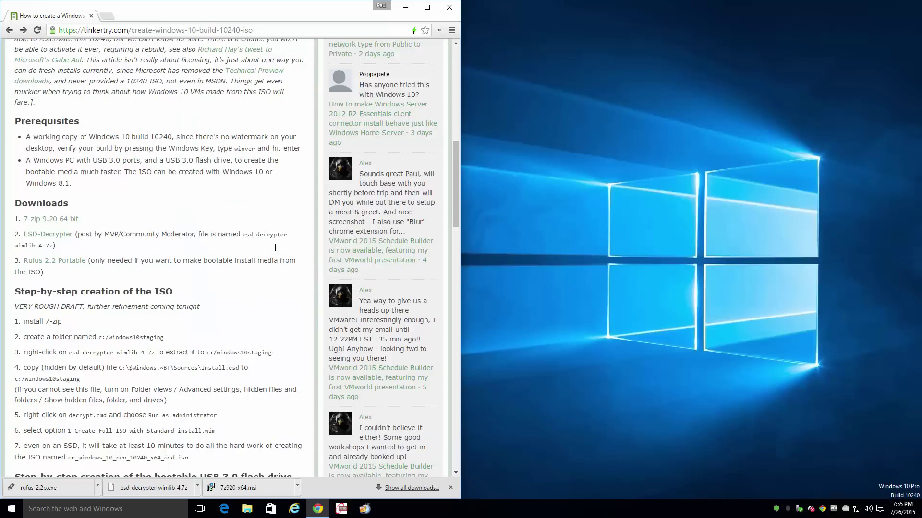
scroll(80, 352, down, 4)
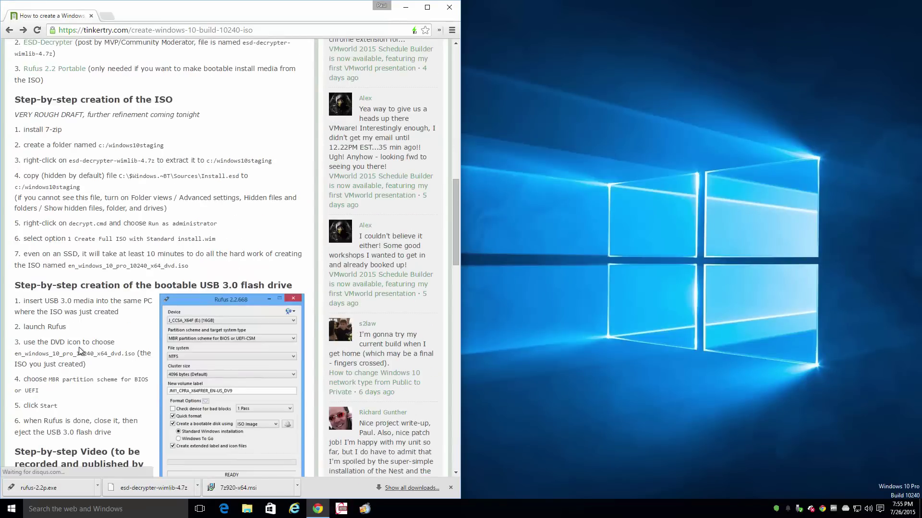
click(298, 486)
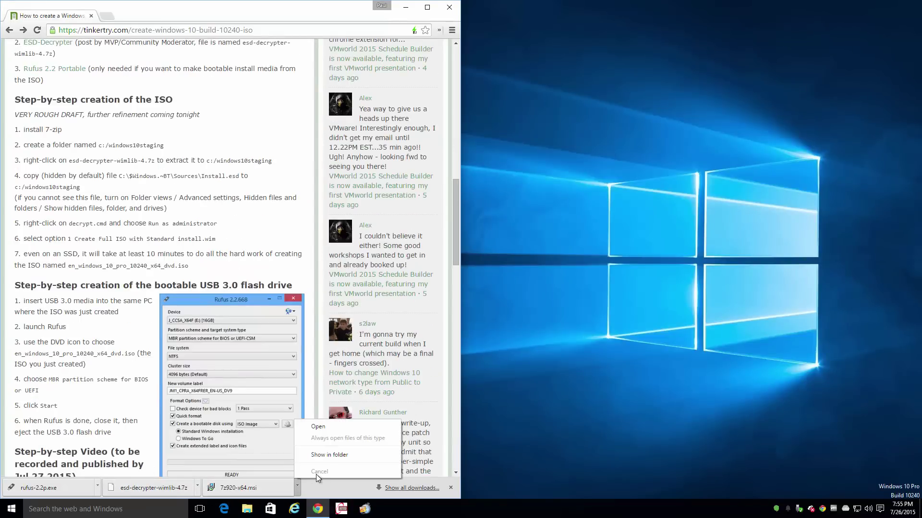
click(324, 455)
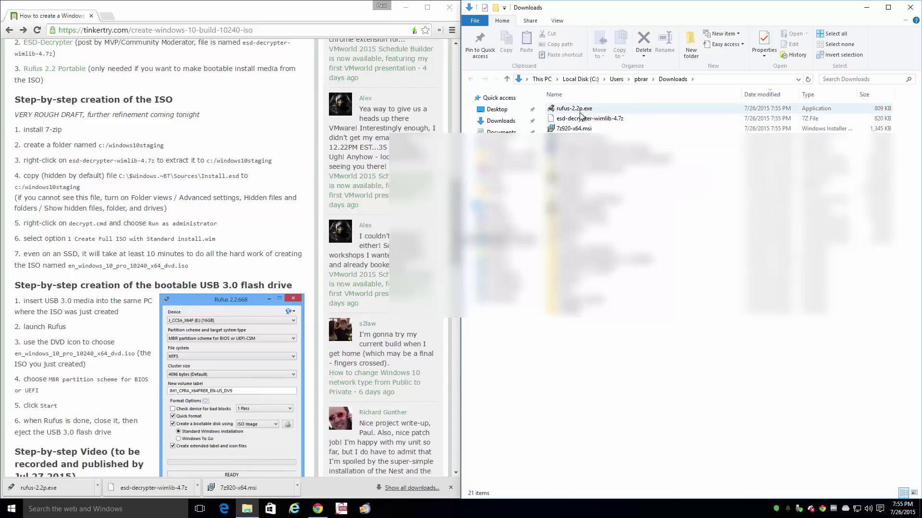
- Run 7z920-x64.msi, accept the license, install 7-Zip 9.20 x64 and finish the wizard
double_click(598, 130)
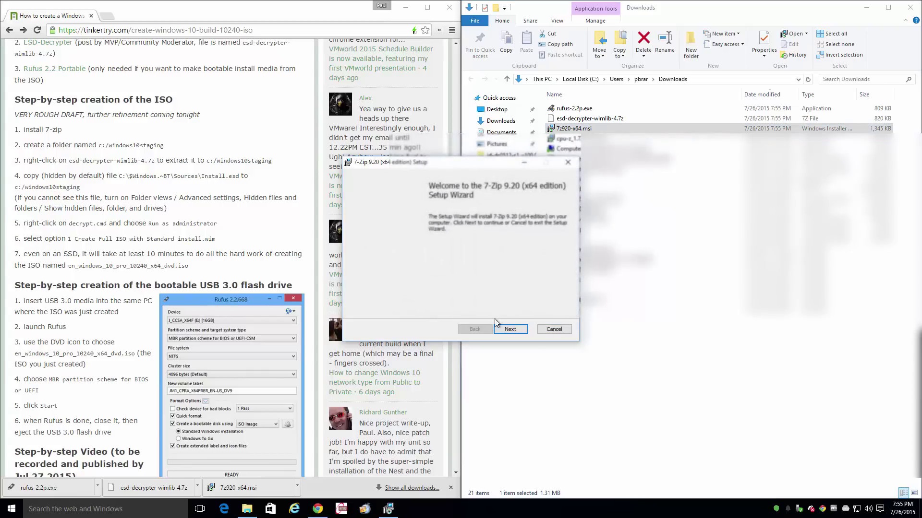
click(521, 331)
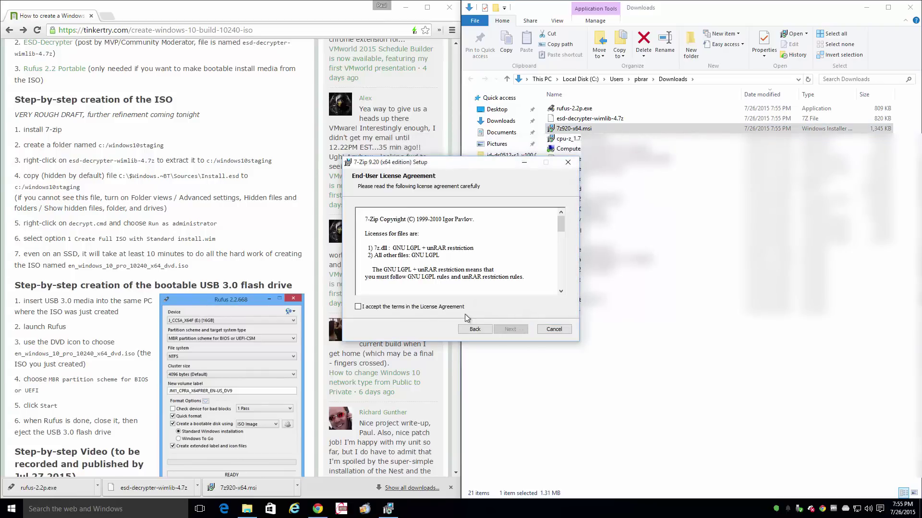
click(461, 308)
click(522, 332)
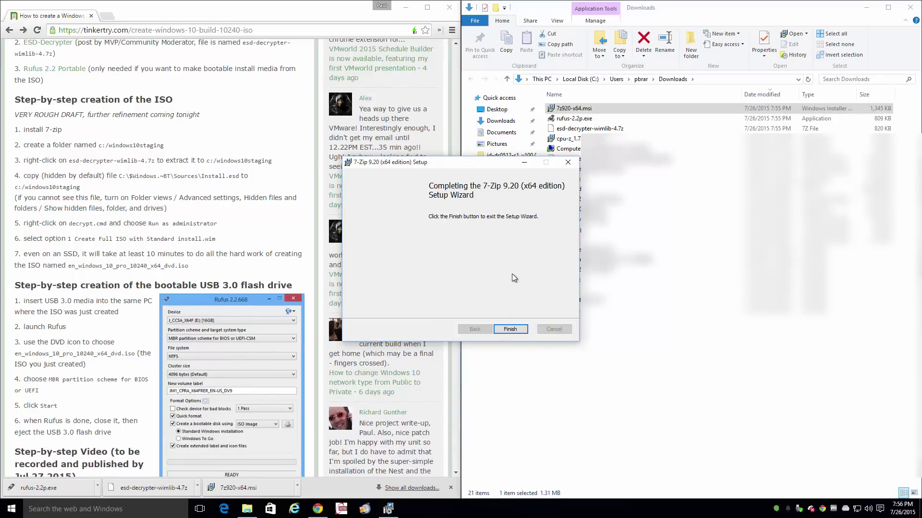
click(510, 329)
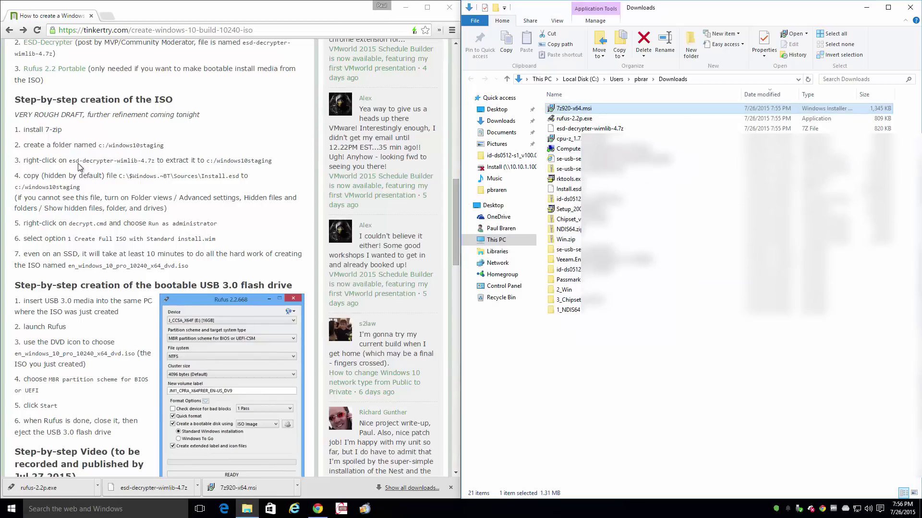
- Open 7-Zip's Extract files dialog for esd-decrypter-wimlib-4.7z from its context menu
click(630, 130)
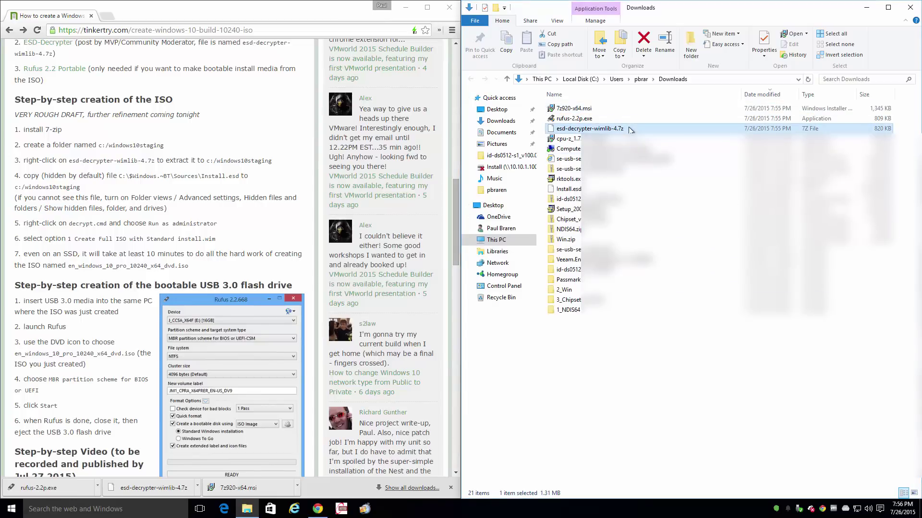
right_click(630, 130)
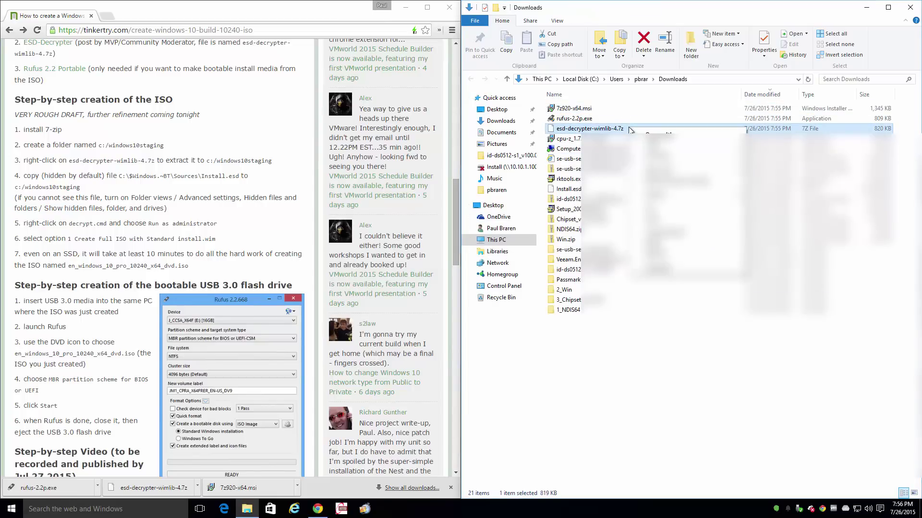
mouse_move(653, 142)
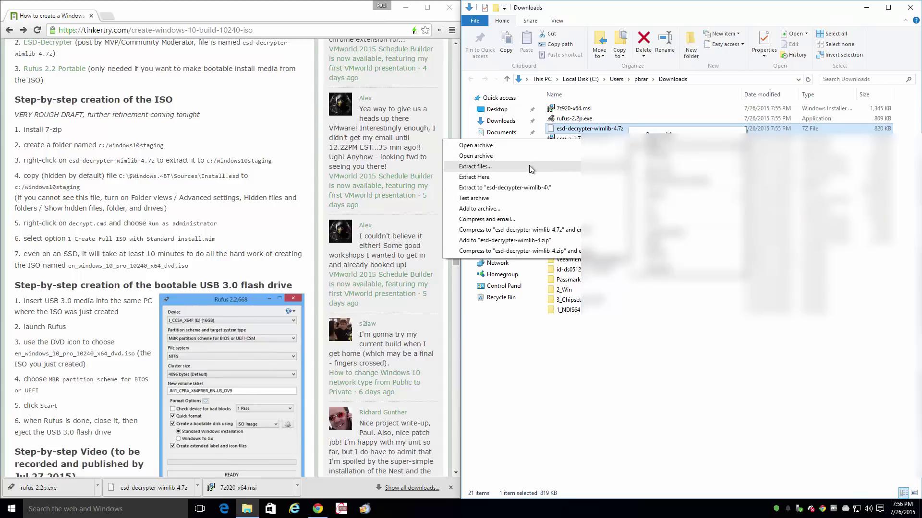
click(495, 168)
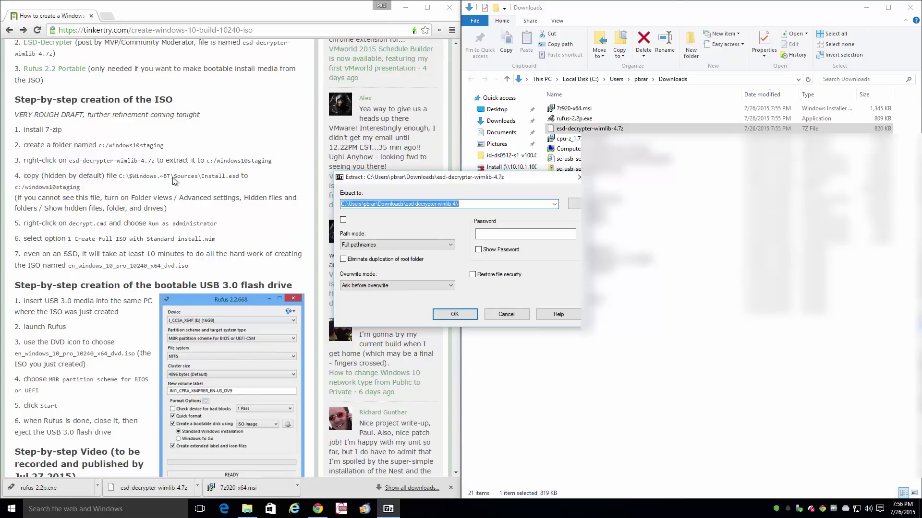
- Browse the extraction destination to Local Disk (C:) under This PC
click(81, 190)
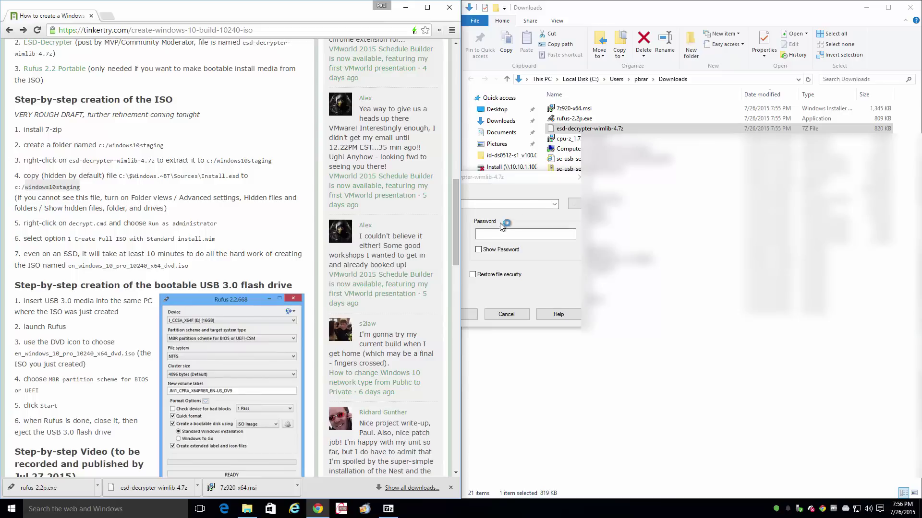
click(519, 180)
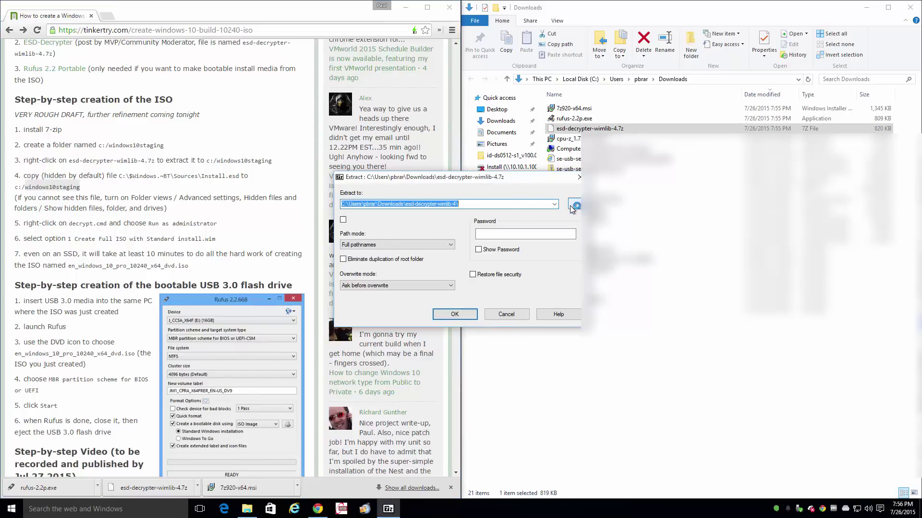
click(572, 206)
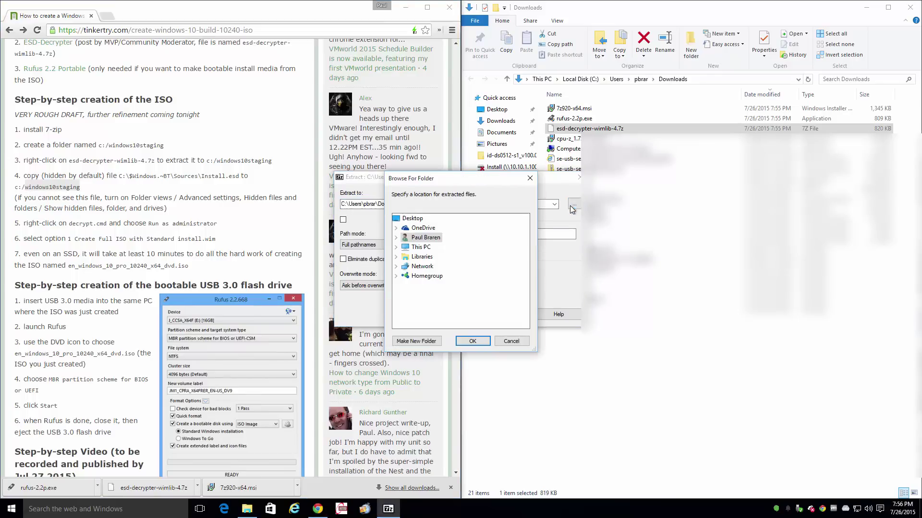
click(396, 247)
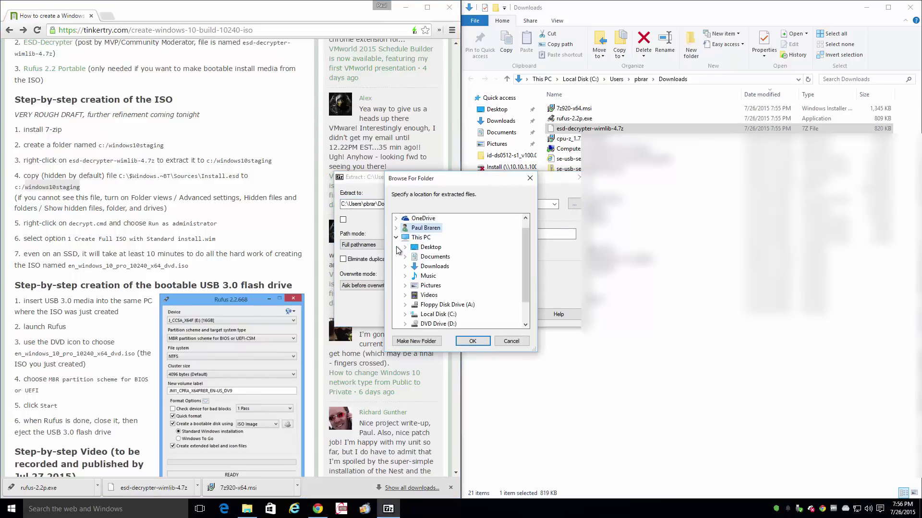
double_click(438, 315)
- Create a windows10staging folder on C: and extract the archive into it
click(424, 342)
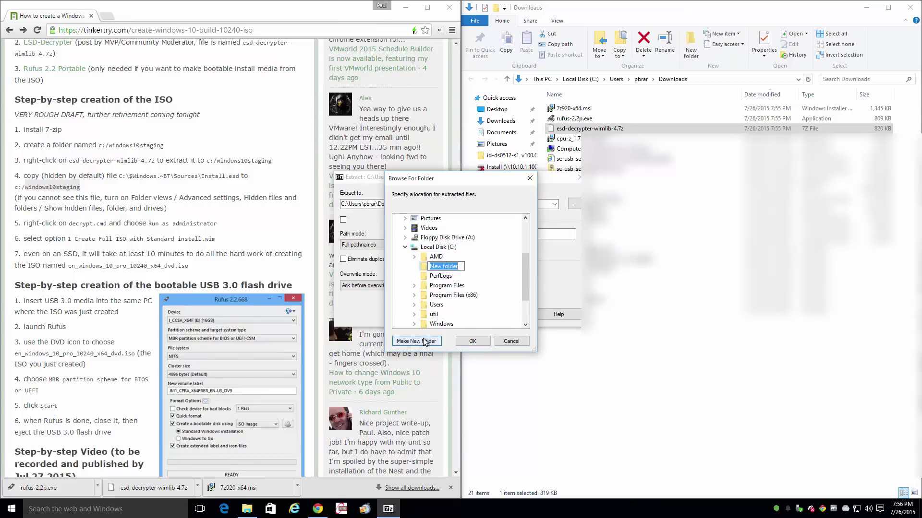
text(windows10staging)
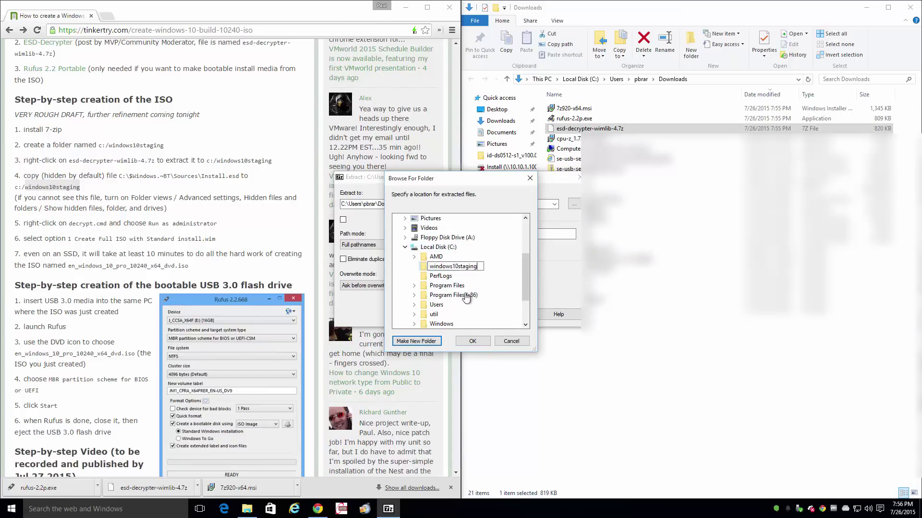
click(428, 267)
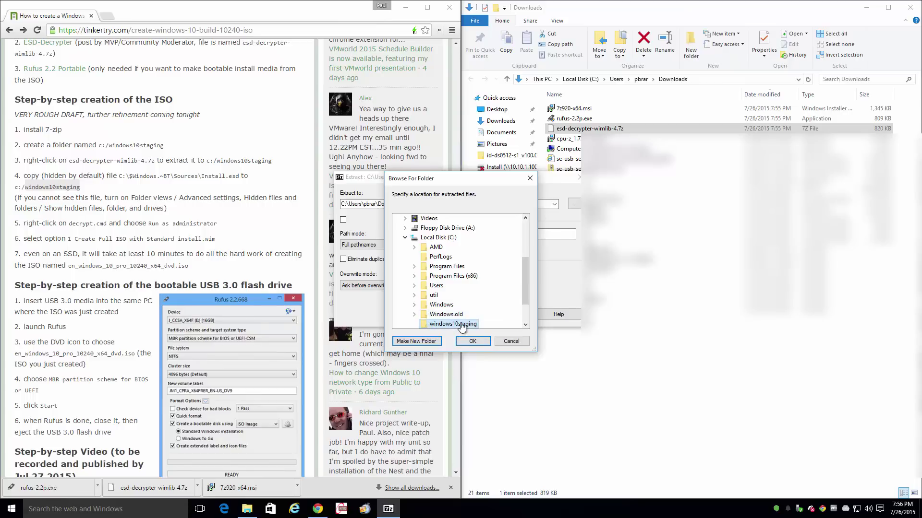
click(471, 340)
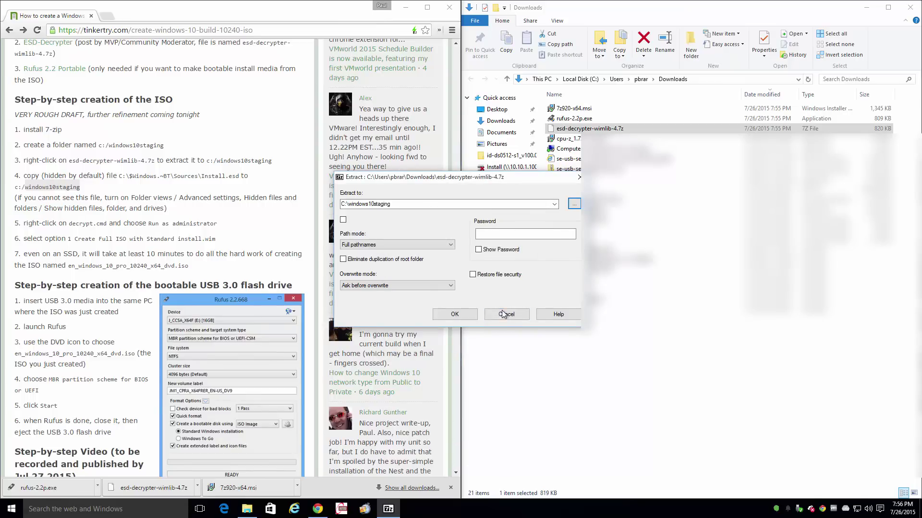
click(469, 316)
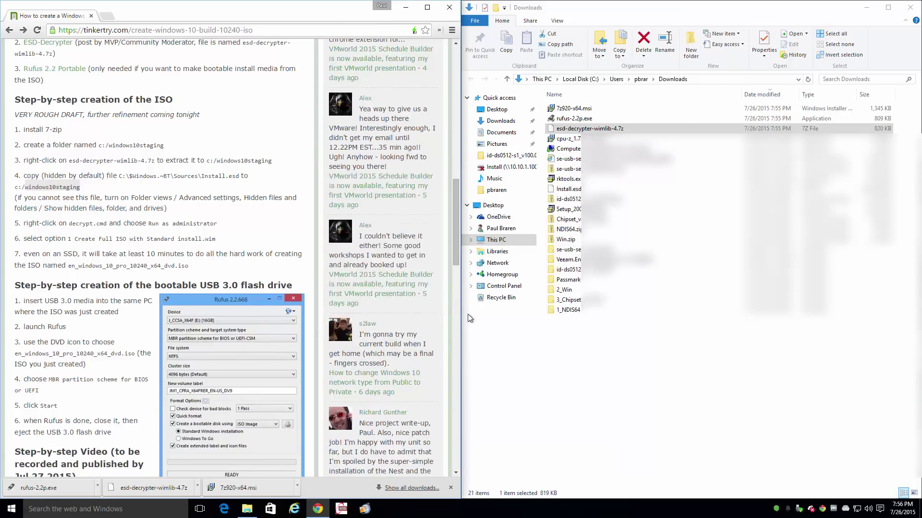
- Open Local Disk (C:) and enable 'Show hidden files, folders, and drives' in Folder Options
click(580, 79)
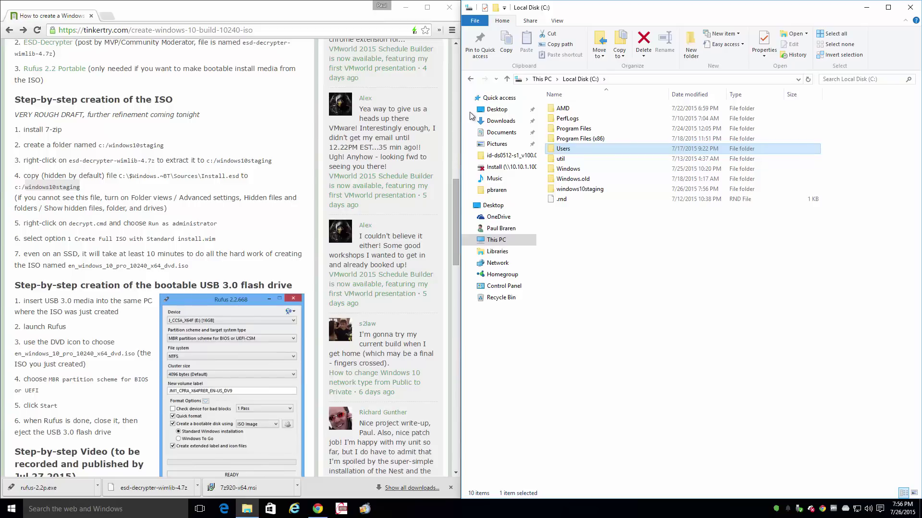
click(542, 80)
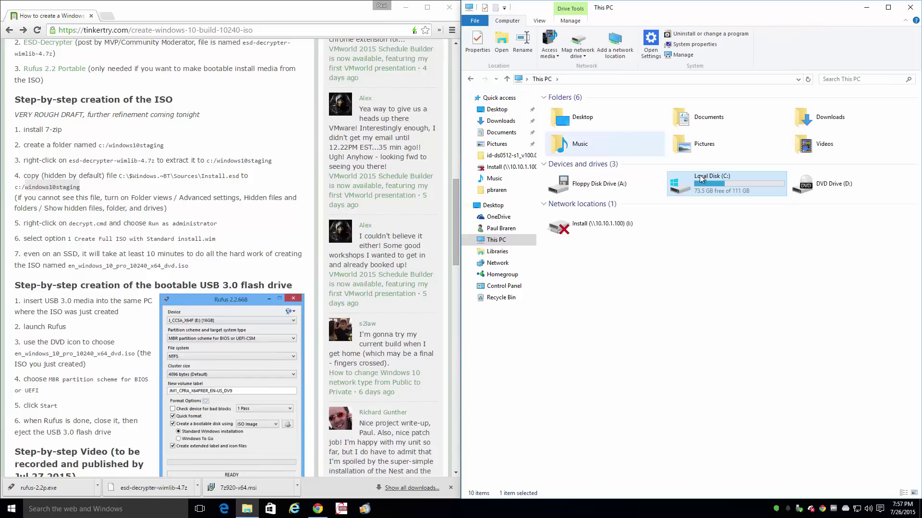
double_click(703, 180)
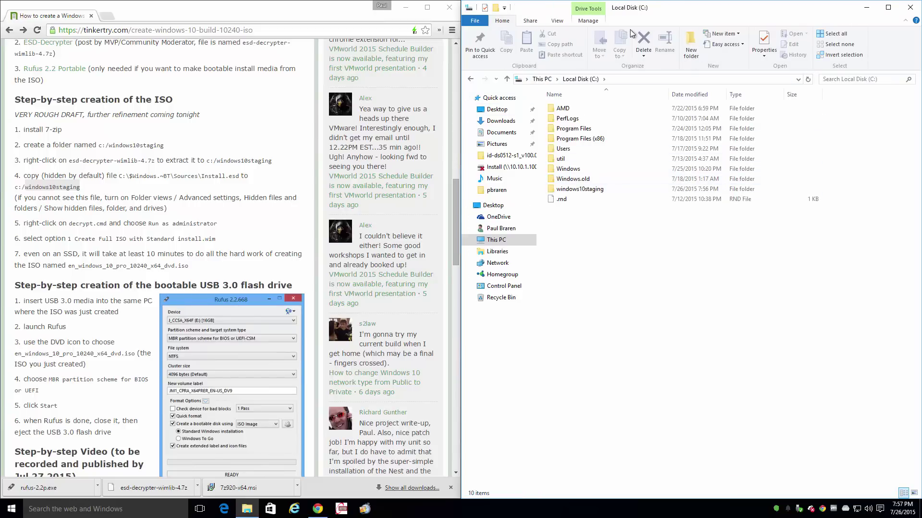
click(557, 23)
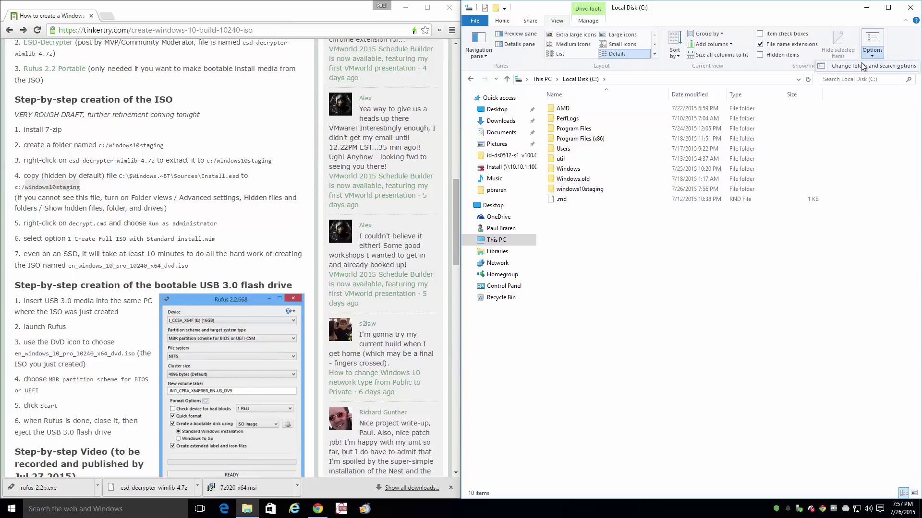
click(870, 48)
click(514, 121)
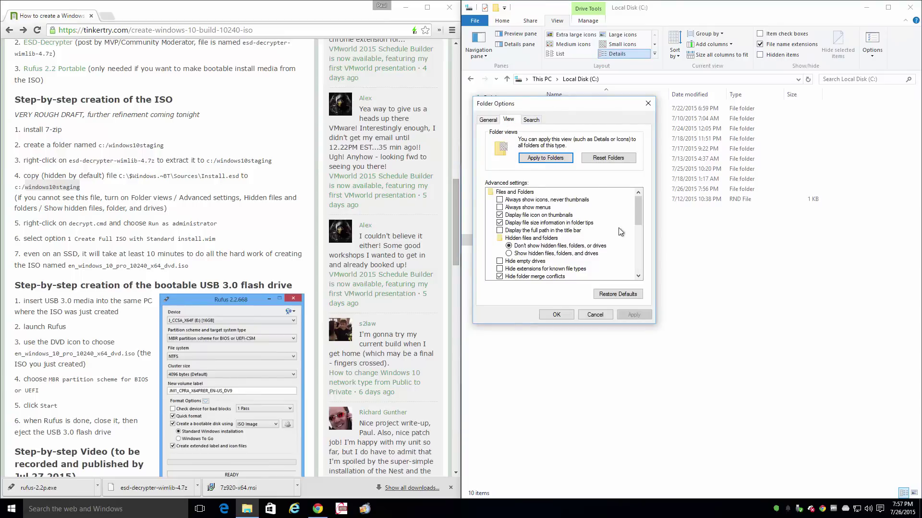
click(509, 254)
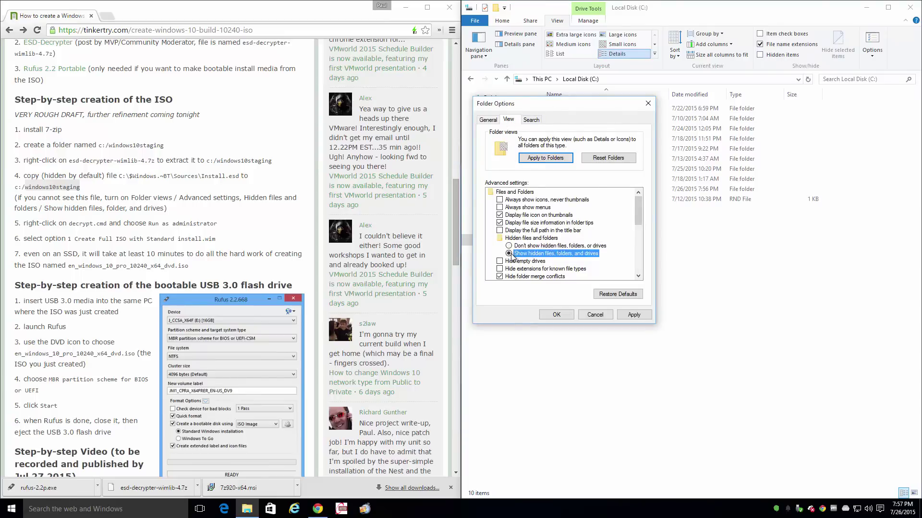
click(555, 316)
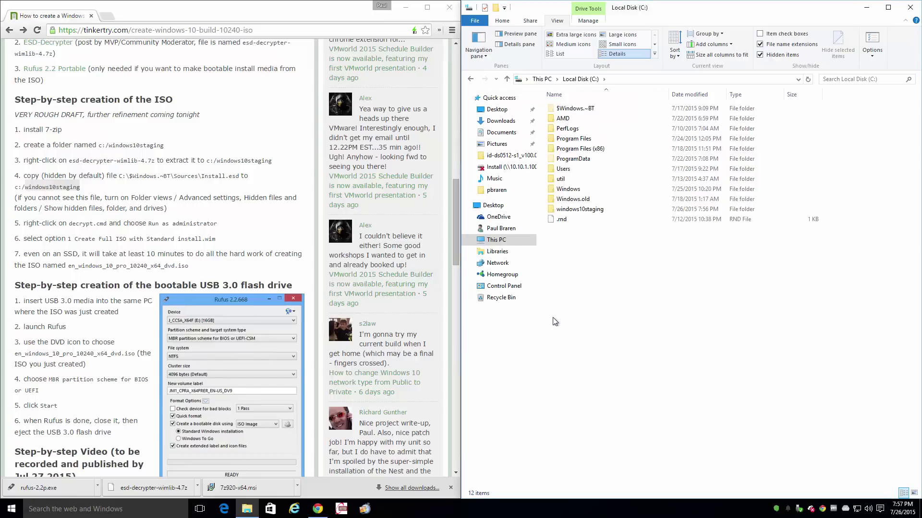
- In $Windows.~BT\Sources, sort by size largest first and copy Install.esd
double_click(604, 108)
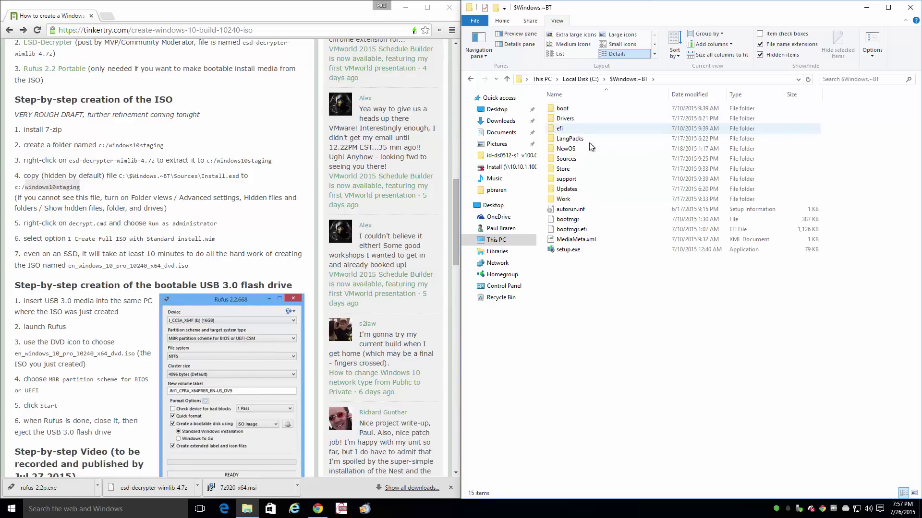
double_click(583, 159)
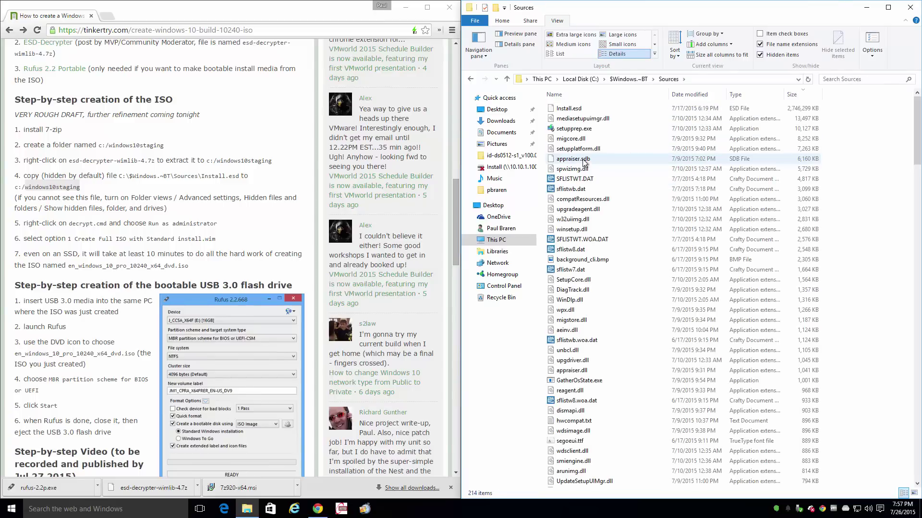
click(798, 95)
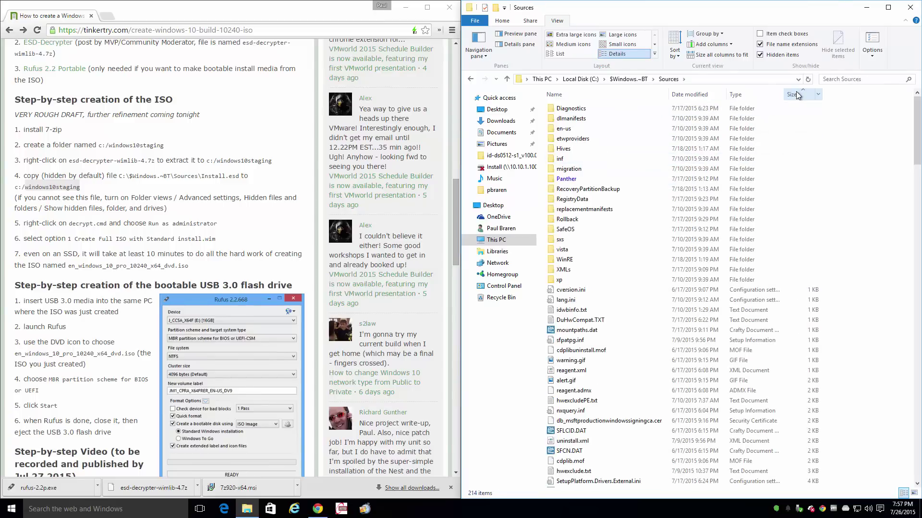
click(798, 95)
click(603, 112)
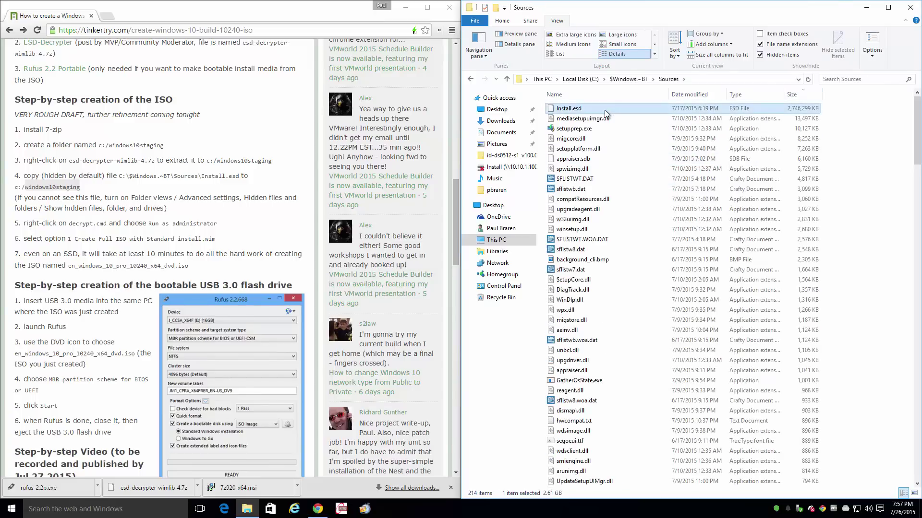
right_click(604, 114)
click(633, 188)
- Paste Install.esd into C:\windows10staging
click(580, 79)
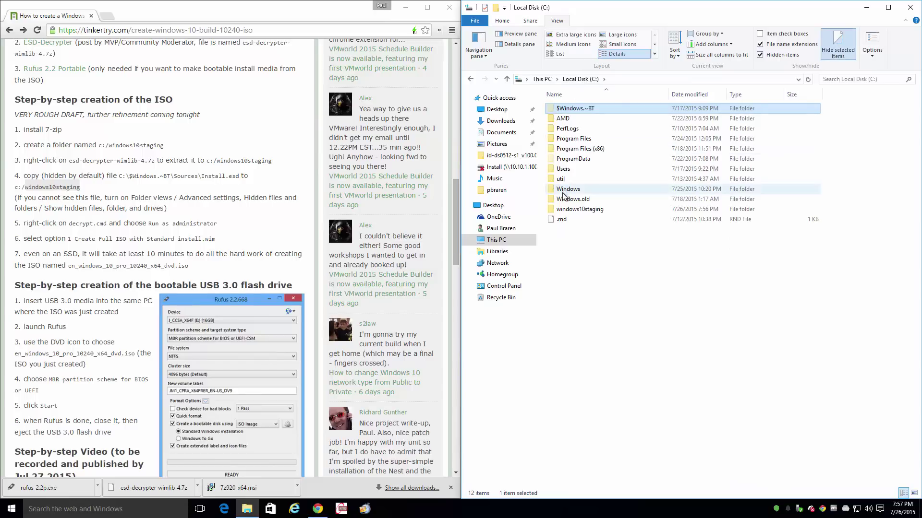
double_click(563, 210)
right_click(563, 213)
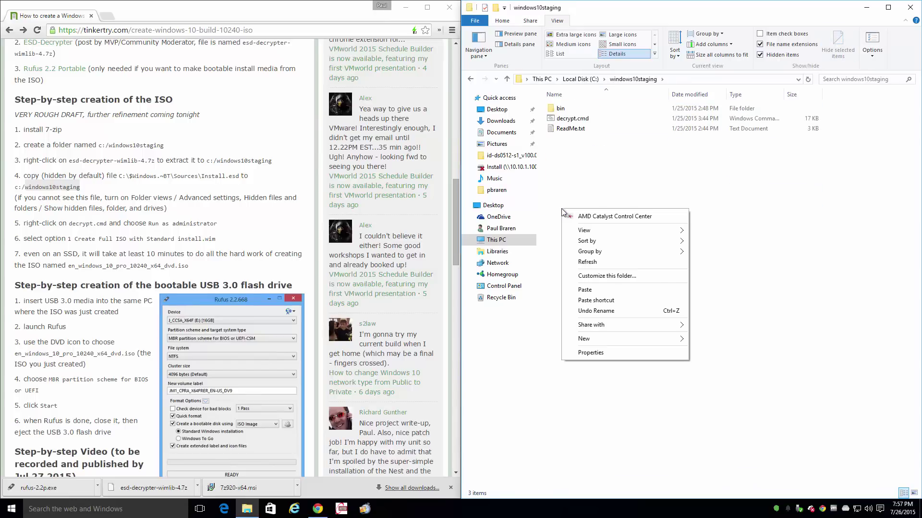
click(584, 290)
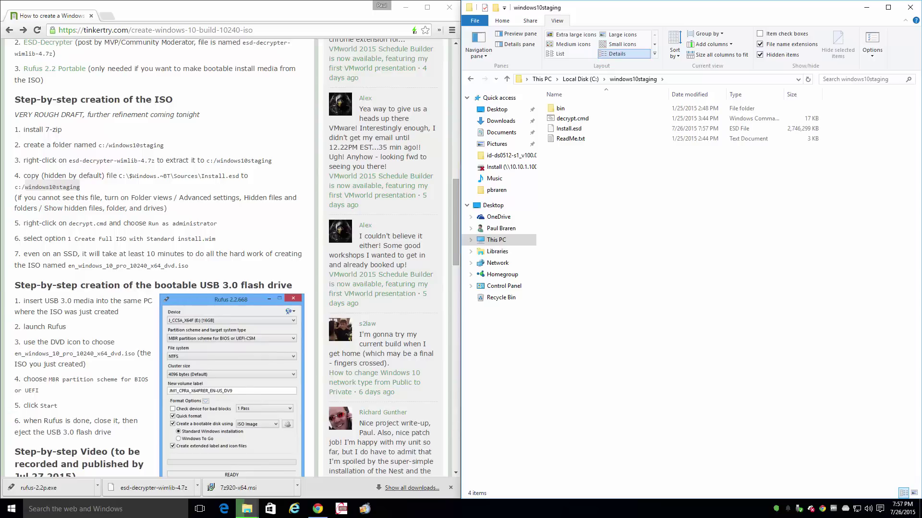
- Bring the copy progress window over Explorer and show its detailed transfer speed
mouse_move(242, 512)
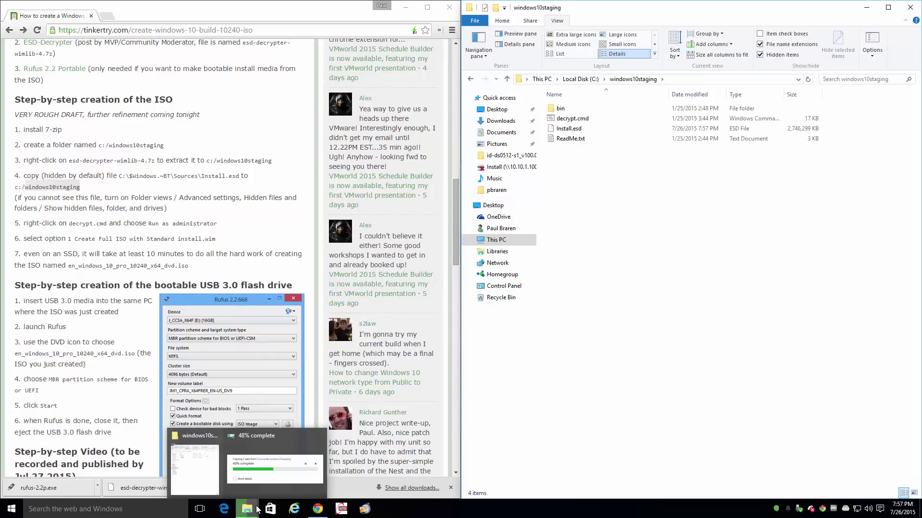
click(263, 476)
drag(252, 128, 533, 186)
click(422, 246)
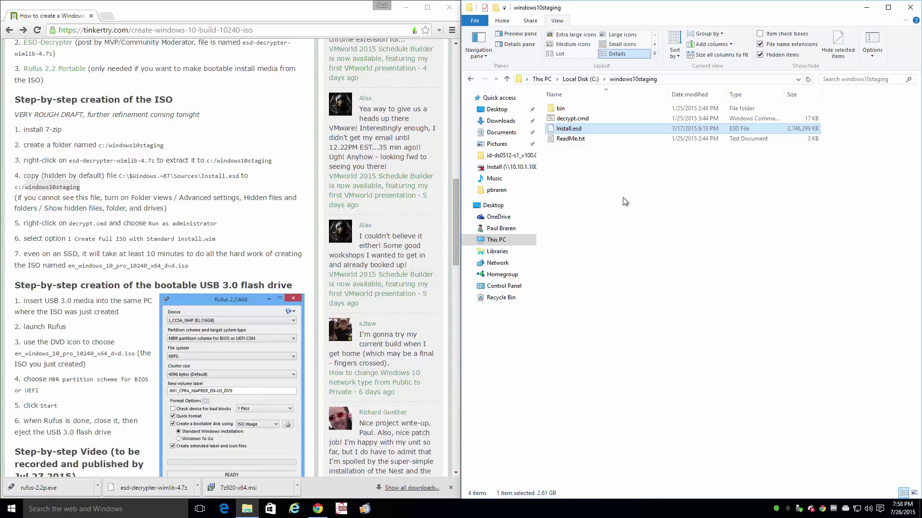
- Run decrypt.cmd as administrator with option 1 to build the full ISO, then close the console
click(597, 123)
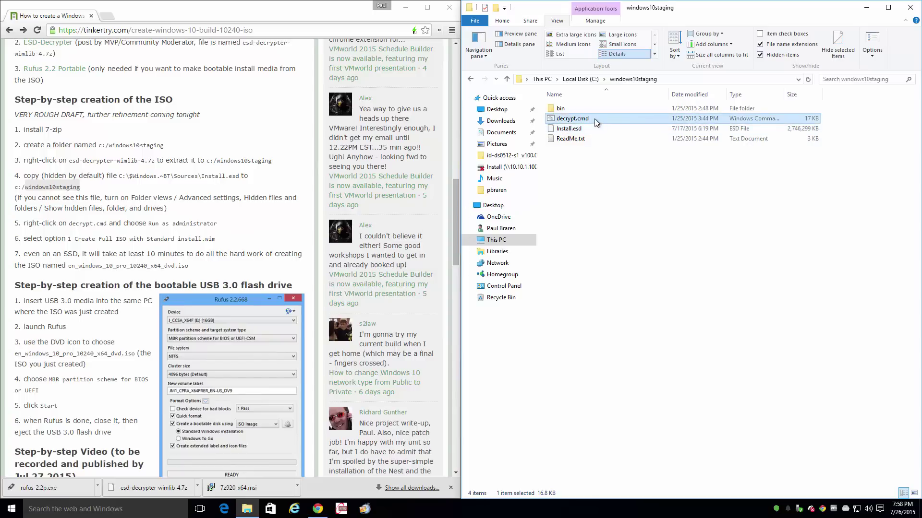
right_click(595, 120)
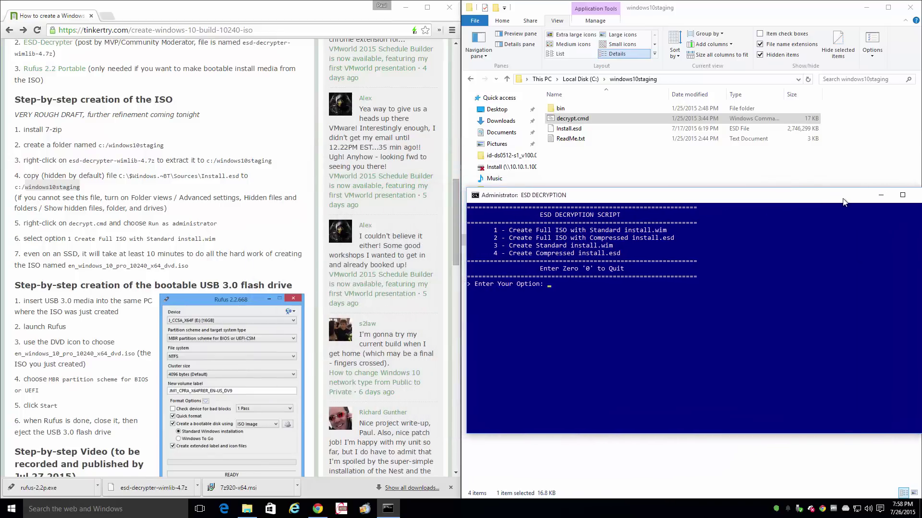
click(617, 326)
text(1)
key(Return)
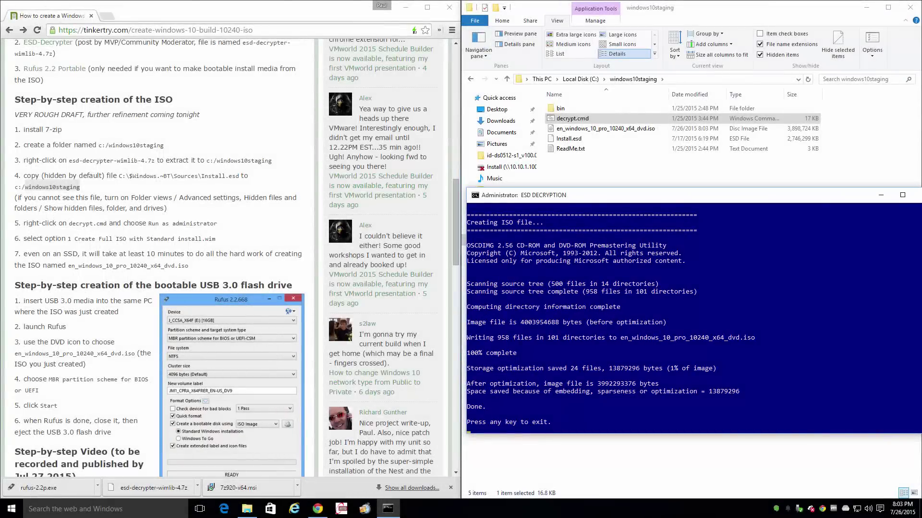
click(764, 307)
key(Return)
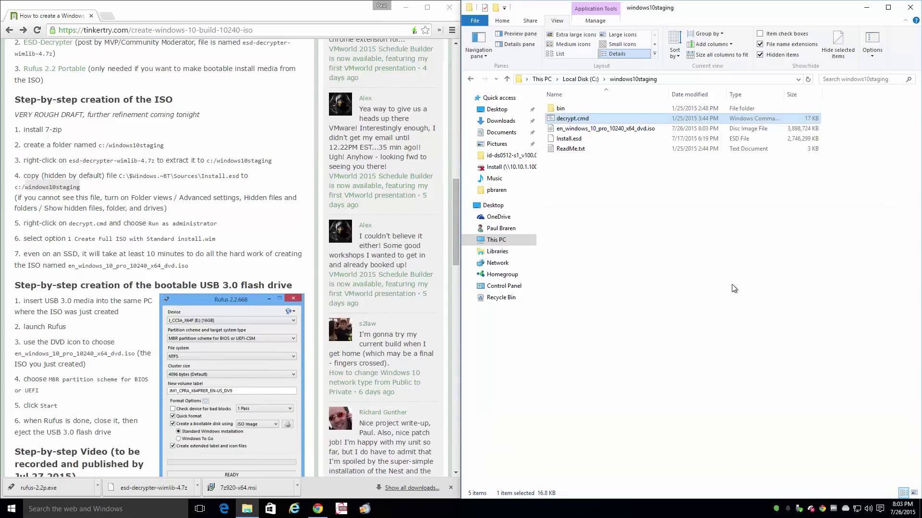
click(656, 130)
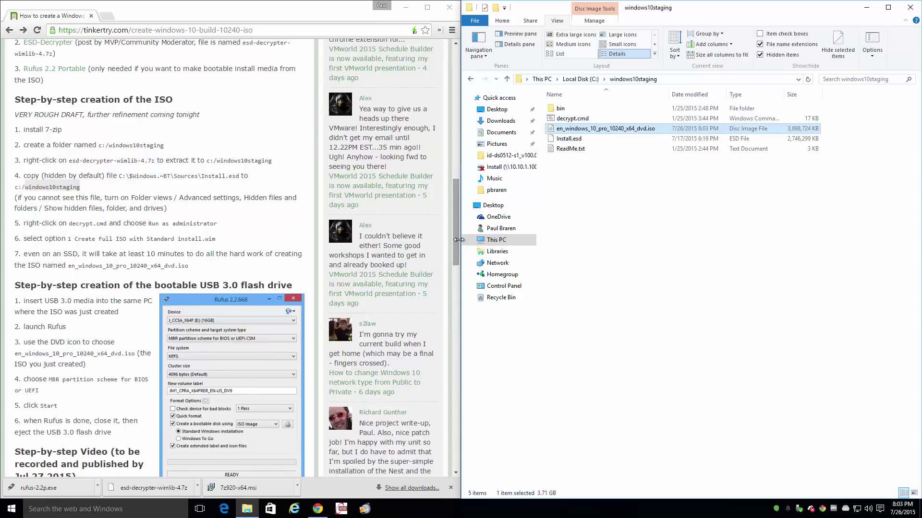
drag(455, 240, 452, 277)
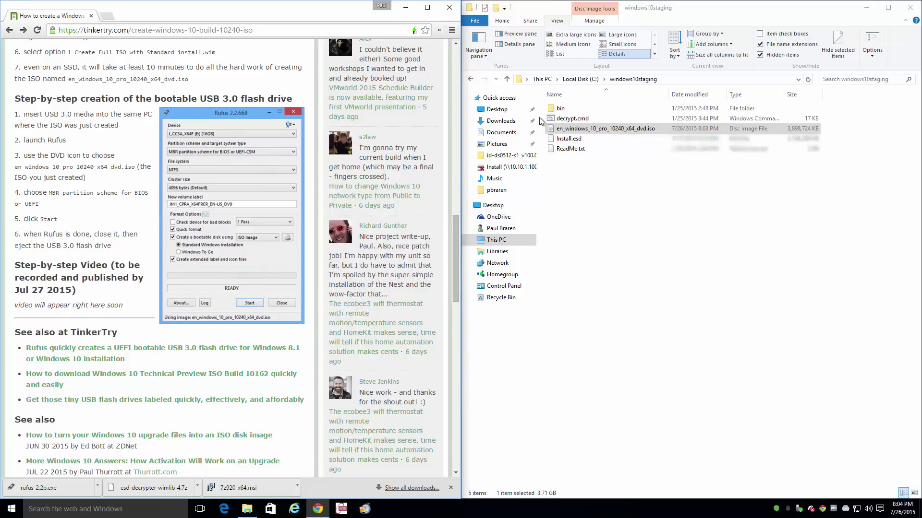
- Launch rufus-2.2p.exe from Downloads, allowing the UAC prompt and declining online update checks
click(500, 120)
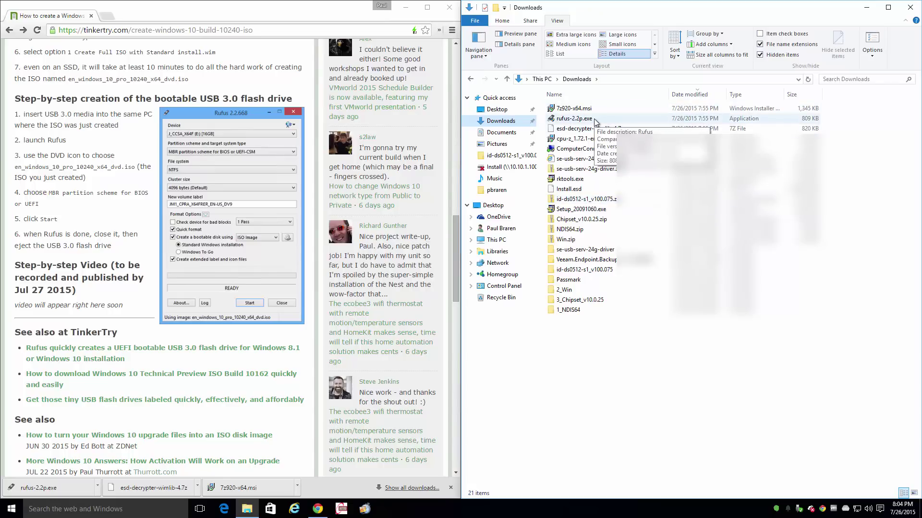
click(595, 121)
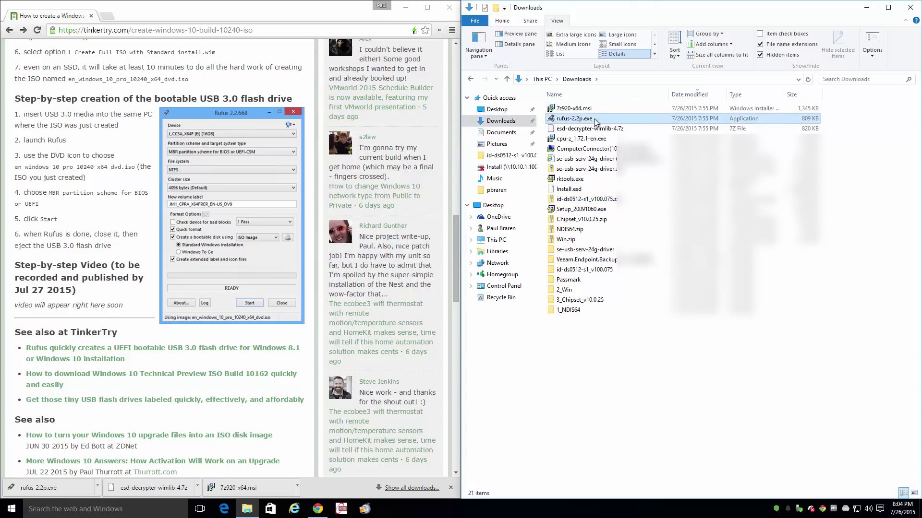
double_click(595, 121)
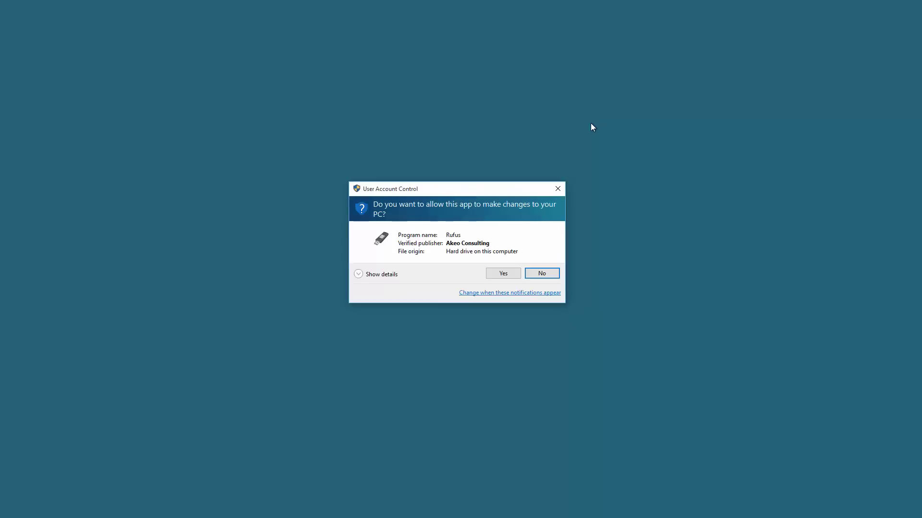
click(508, 273)
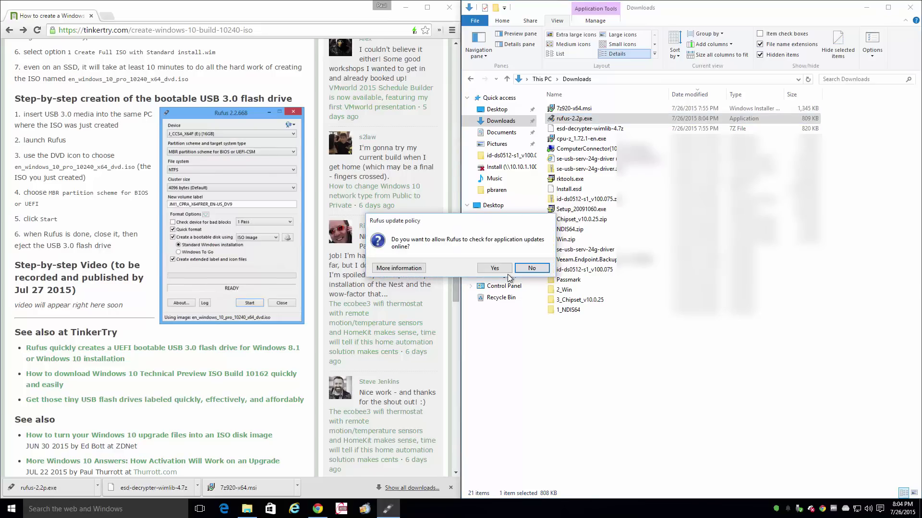
click(542, 271)
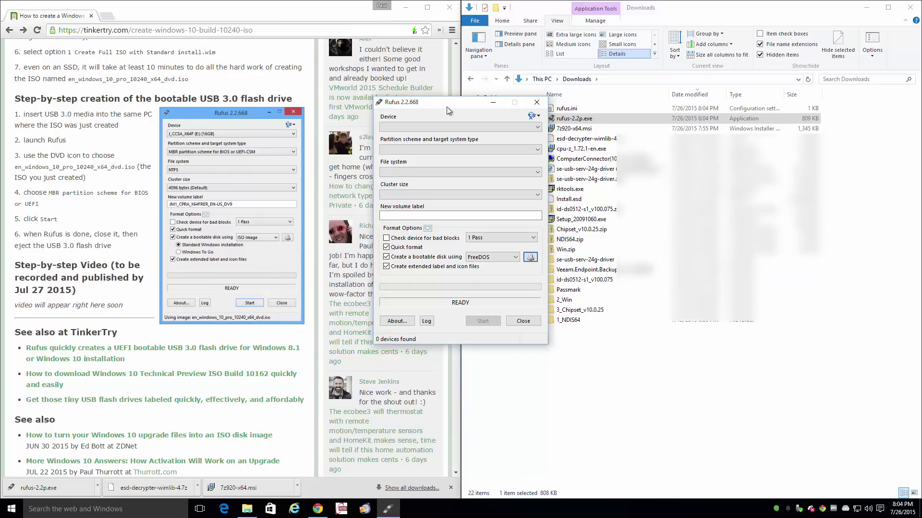
- Move the Rufus window to the lower right, with This PC's drives visible in Explorer
drag(466, 103, 365, 115)
click(496, 241)
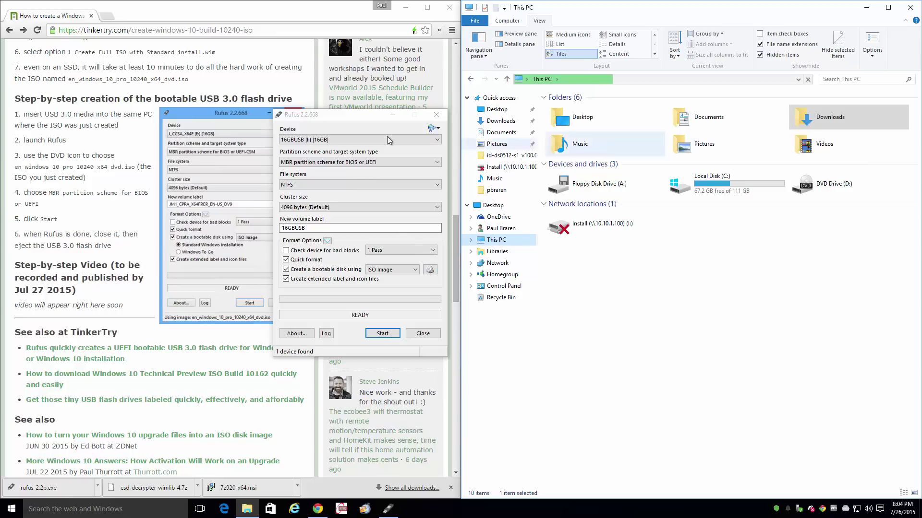
drag(378, 118, 776, 225)
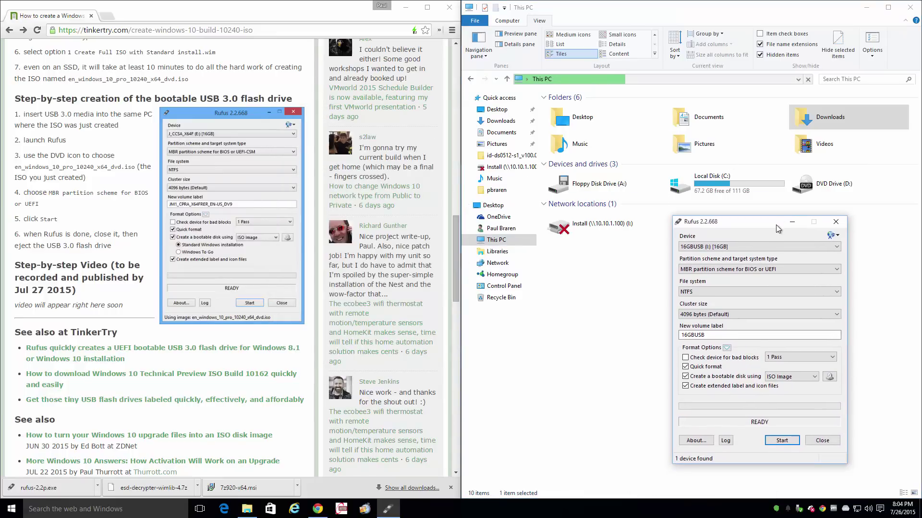
- Select en_windows_10_pro_10240_x64_dvd.iso from C:\windows10staging as Rufus's source image
click(830, 377)
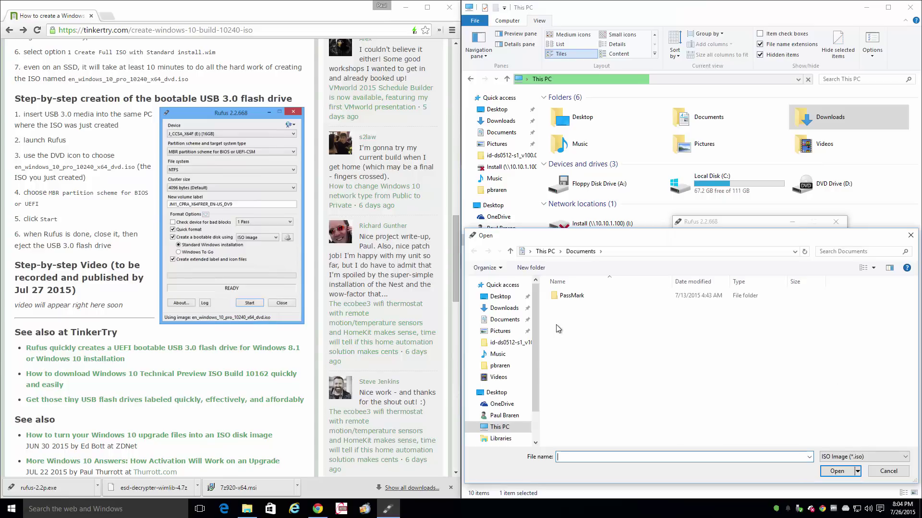
click(548, 253)
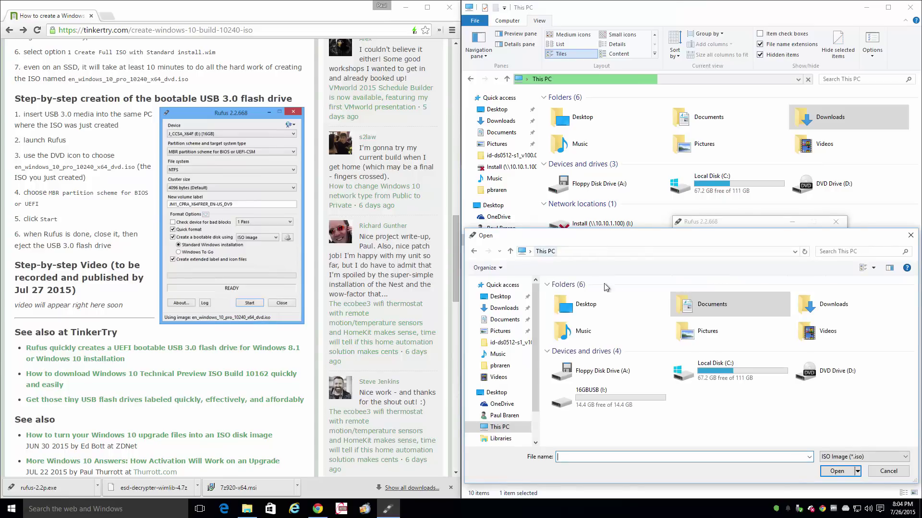
double_click(750, 360)
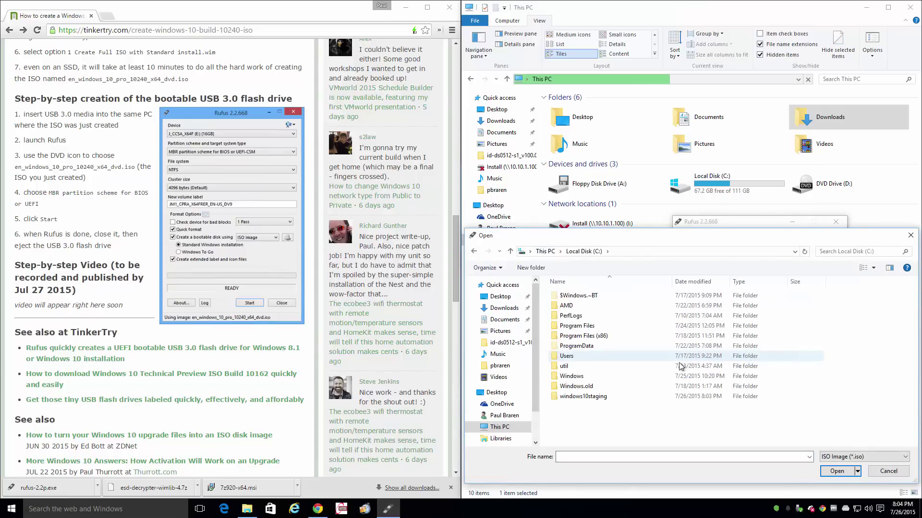
double_click(618, 395)
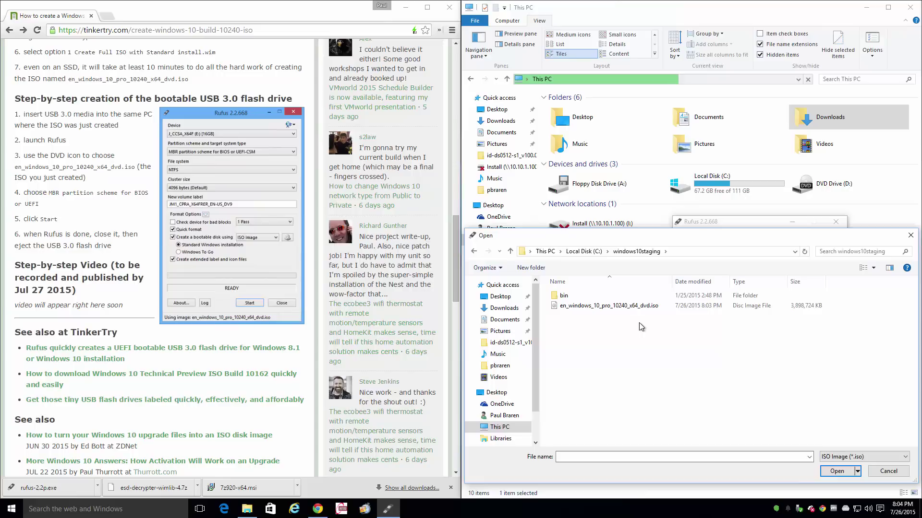
click(643, 306)
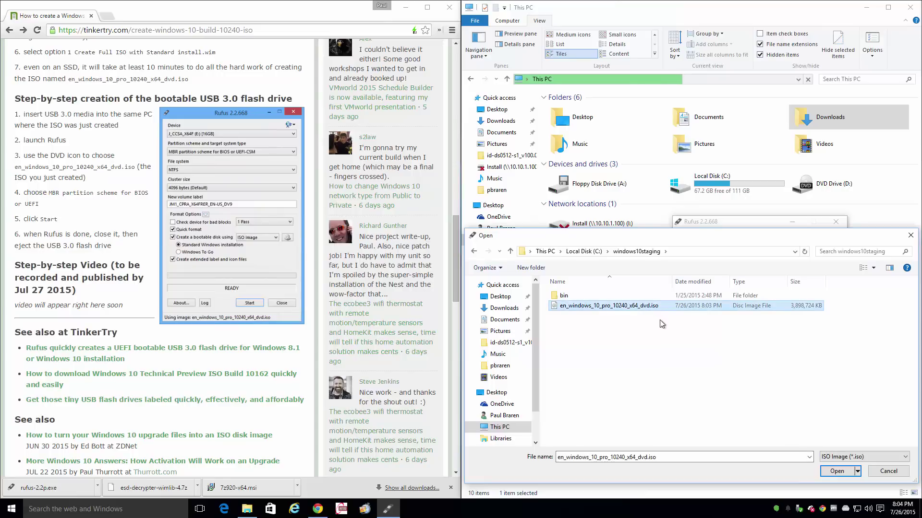
click(836, 471)
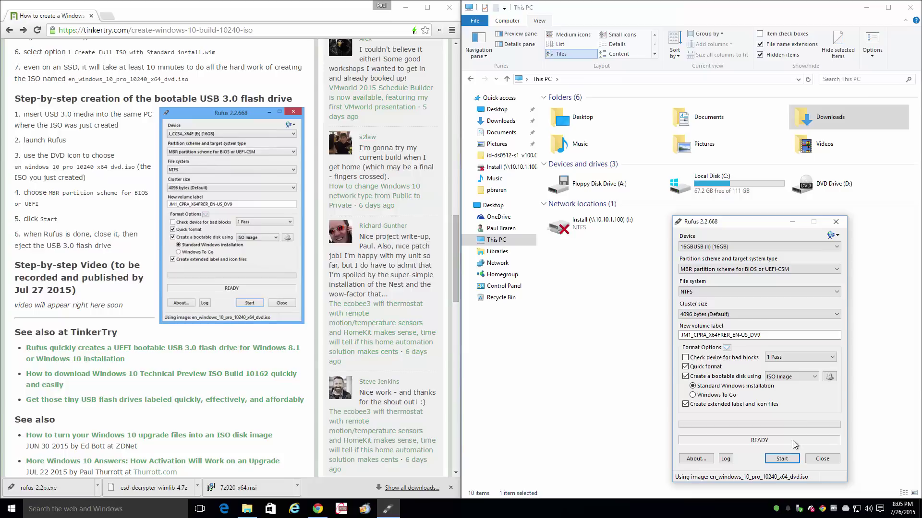
- Start writing the ISO to the 16GBUSB (I:) drive, accept the erase warning, and wait for READY
click(782, 459)
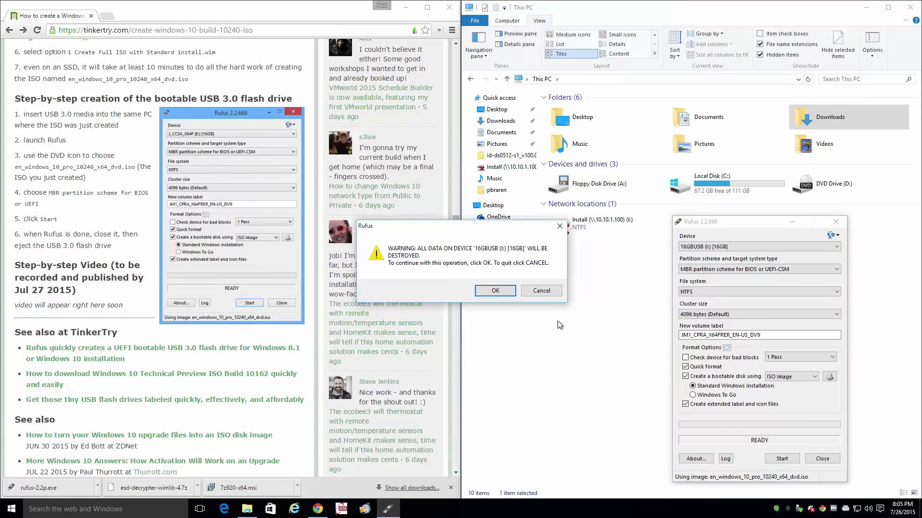
click(502, 294)
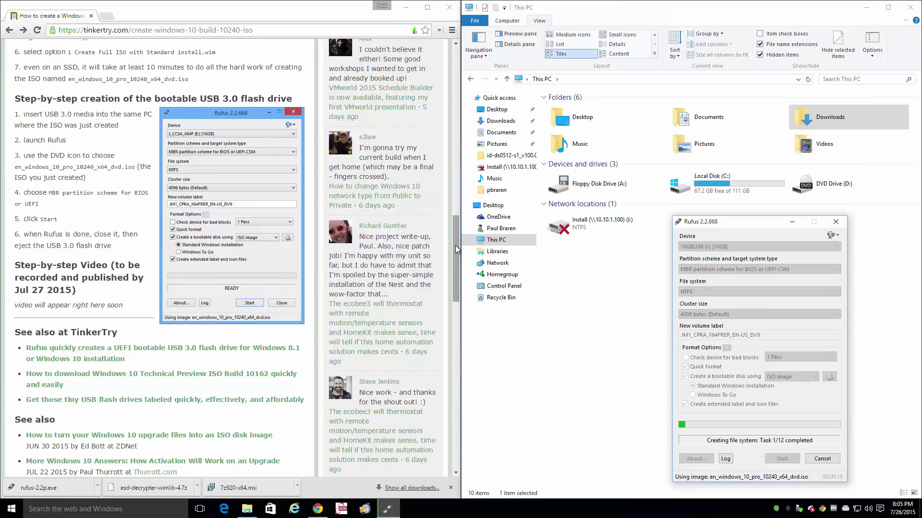
drag(456, 246, 463, 214)
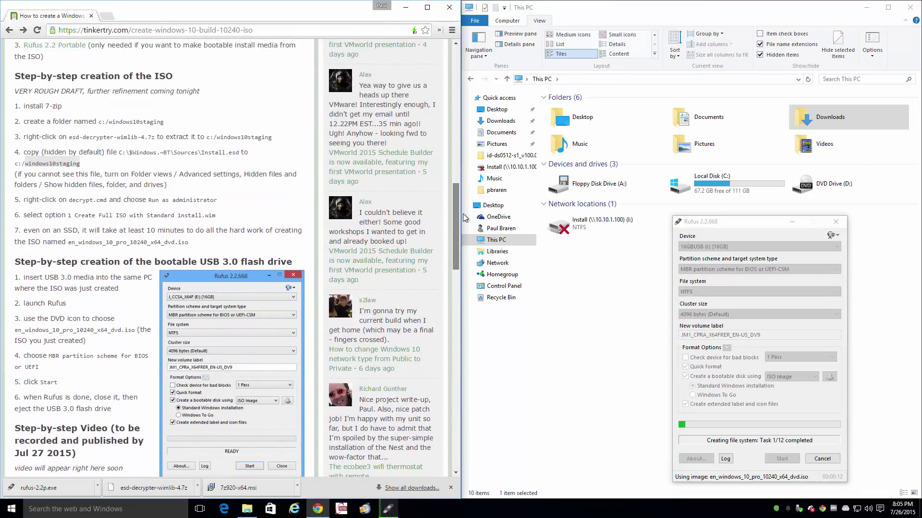
scroll(462, 215, down, 1)
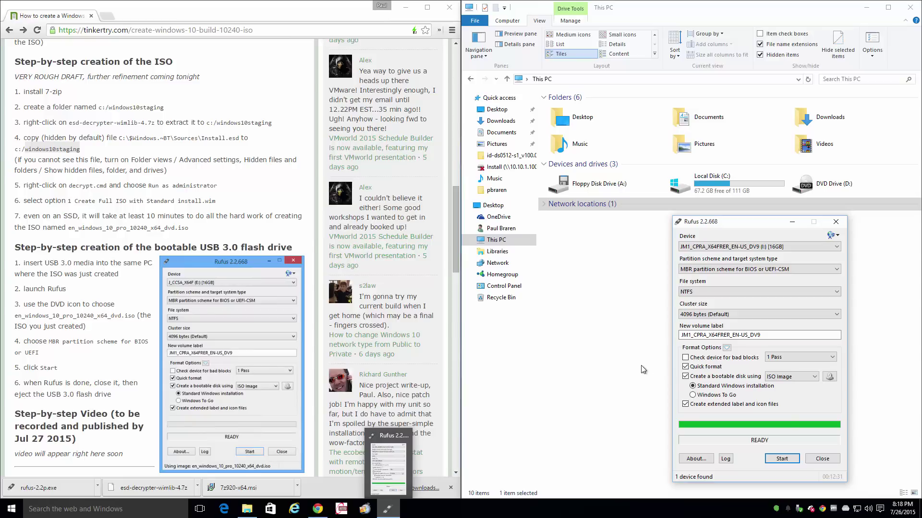
- Close Rufus, safely eject the Ultra Fit USB drive, and restart the computer
click(821, 460)
click(798, 507)
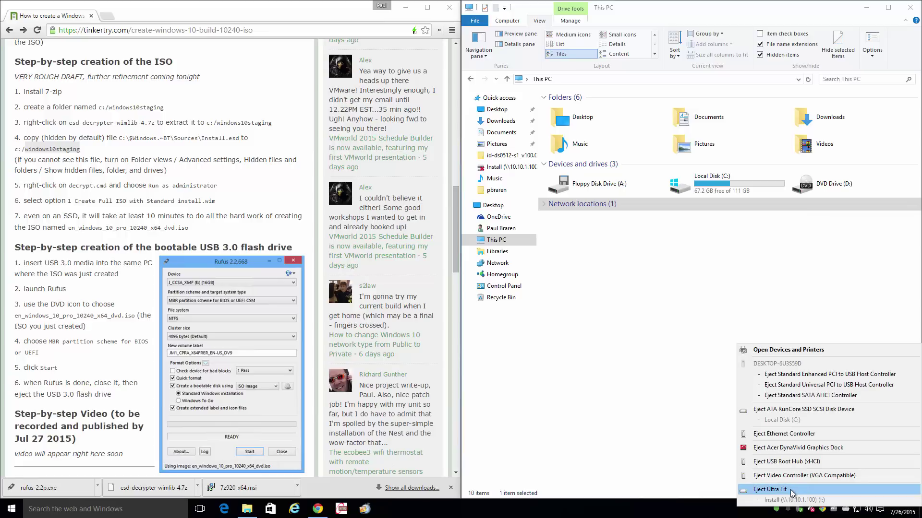
click(790, 490)
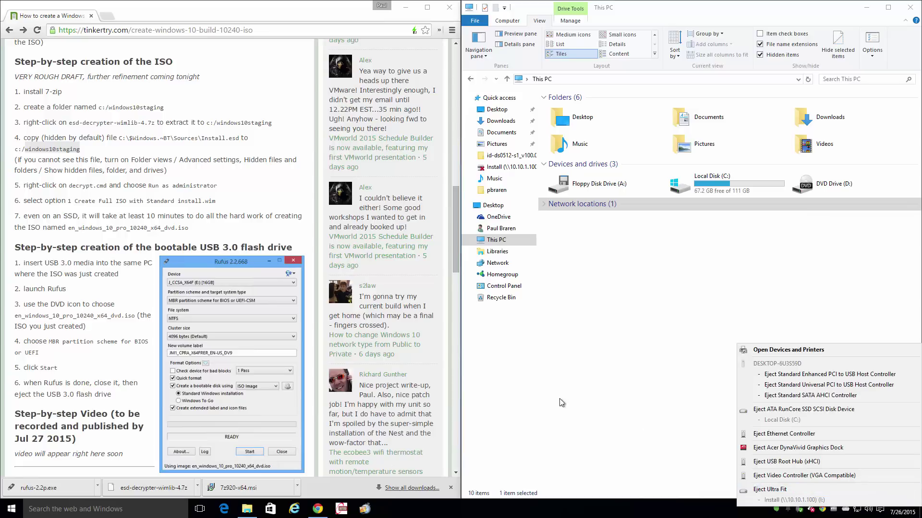
click(11, 509)
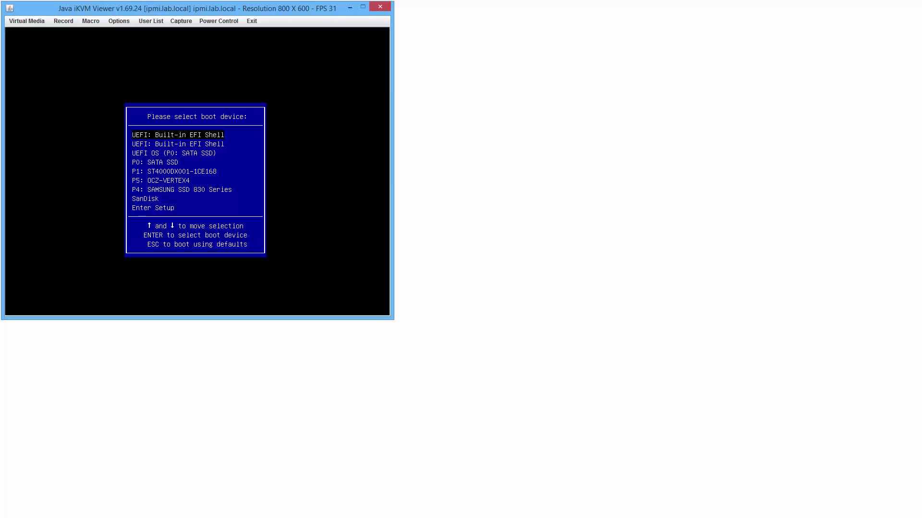
- Choose the SanDisk USB drive in the boot device menu to start Windows Setup
key(Up)
key(Up)
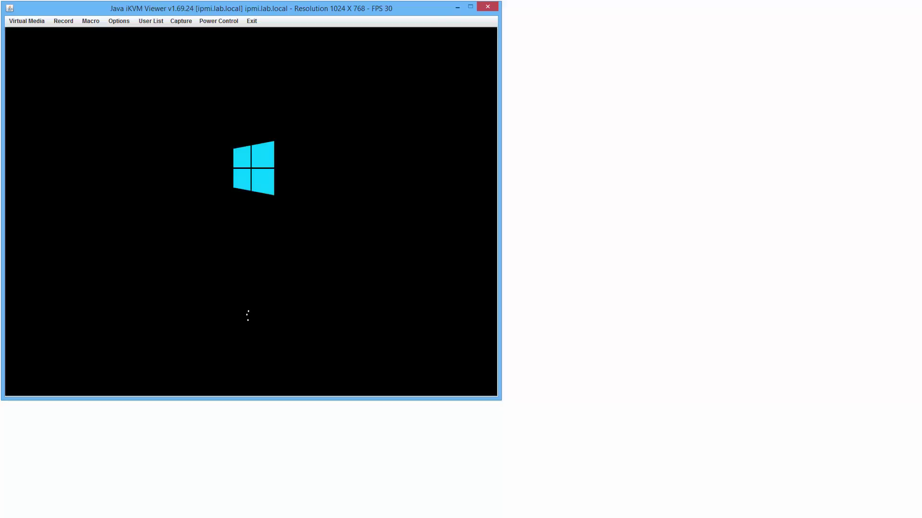
- Snap Chrome to the right half and read TinkerTry's Build 10240 bootable USB article
drag(921, 72, 814, 2)
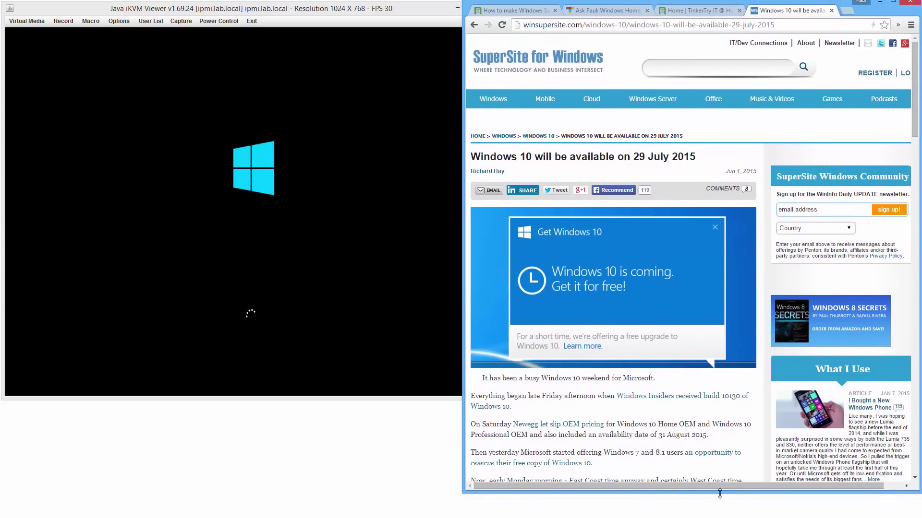
drag(718, 494, 718, 514)
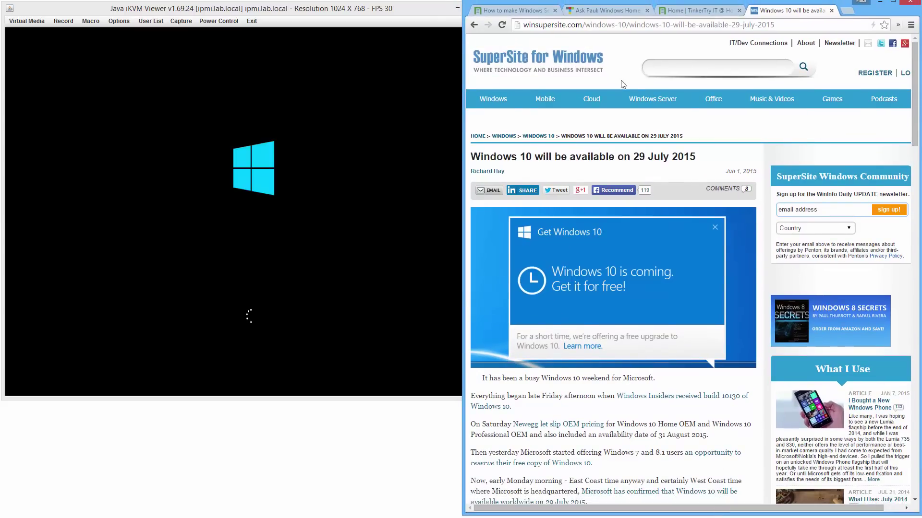
click(527, 13)
click(526, 69)
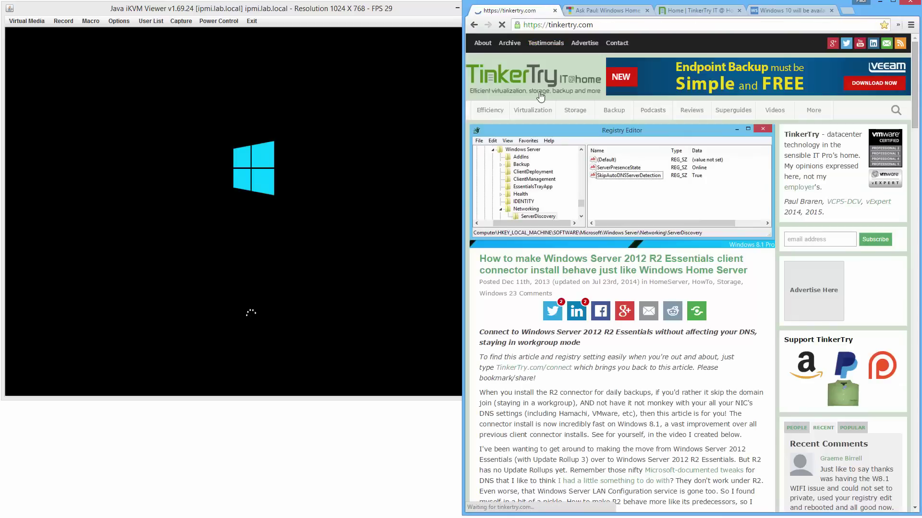
click(537, 151)
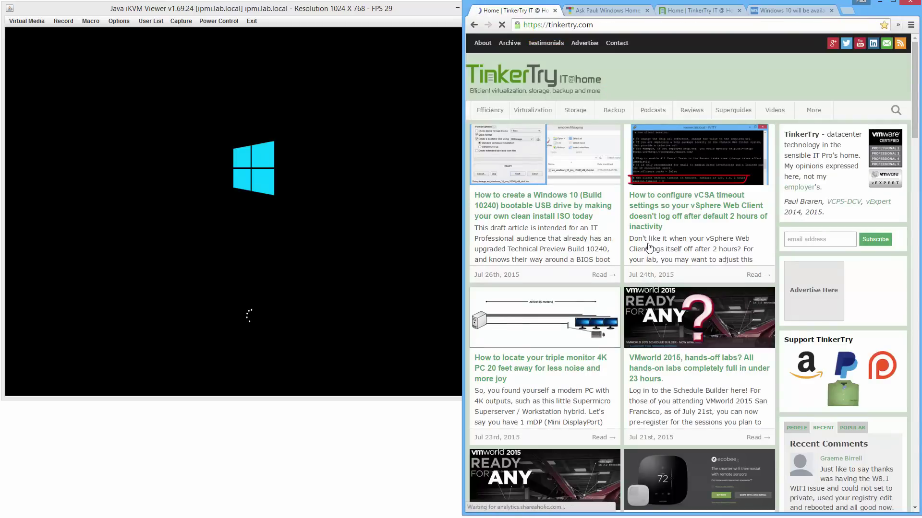
scroll(703, 361, down, 3)
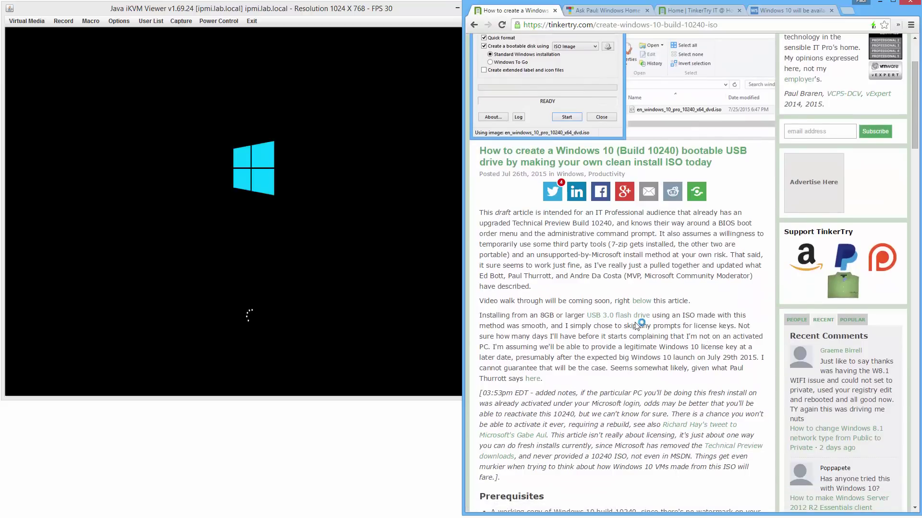
scroll(590, 319, down, 5)
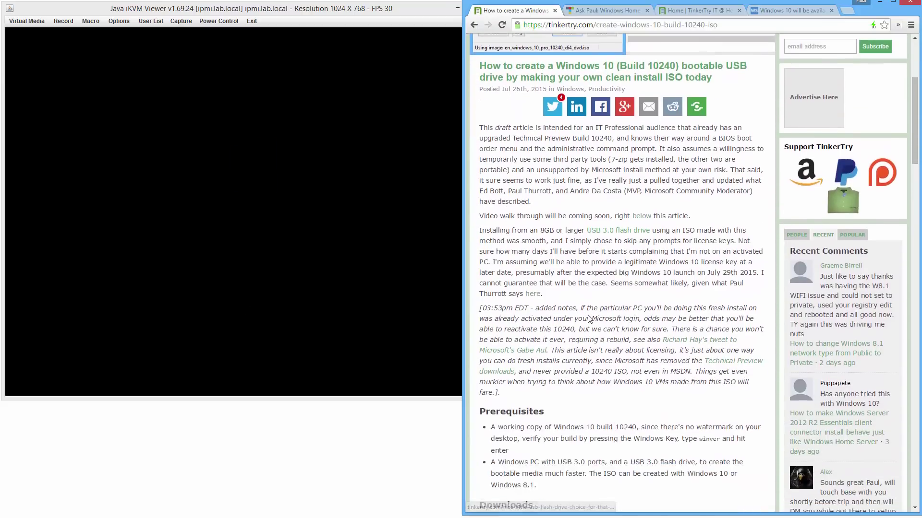
scroll(593, 317, down, 4)
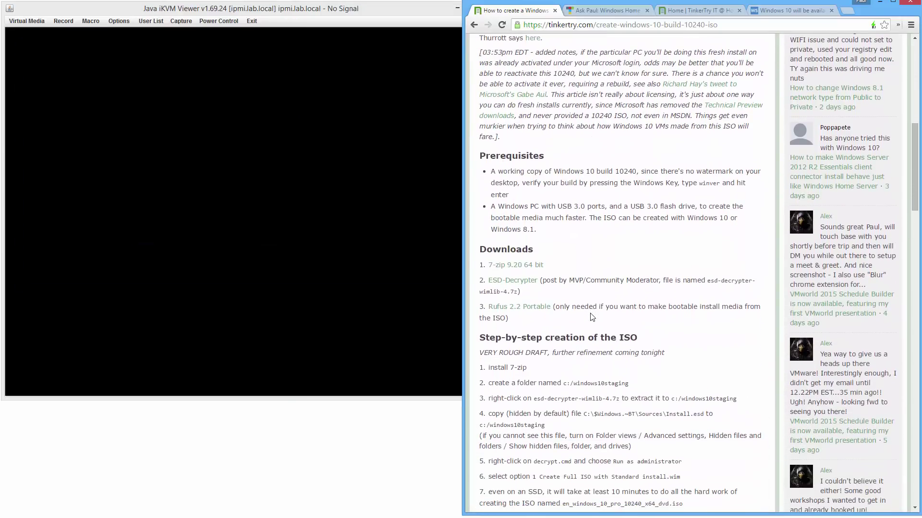
scroll(592, 317, down, 1)
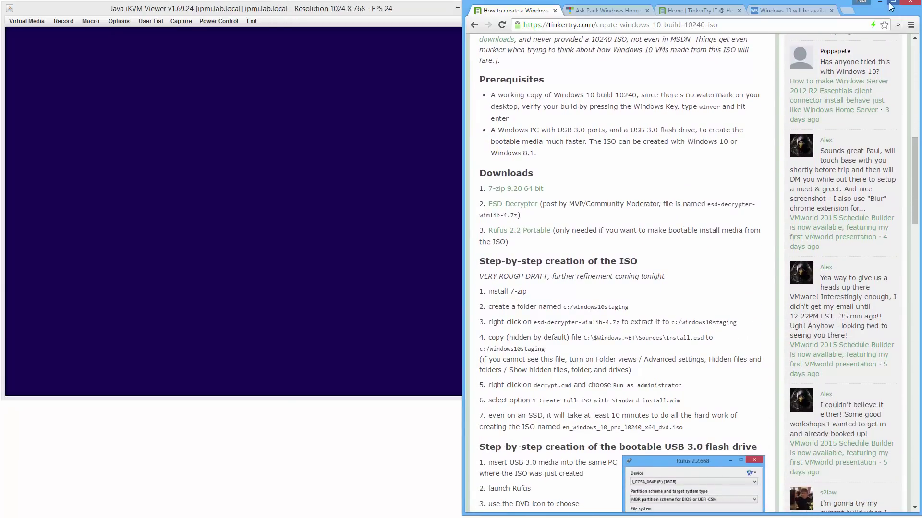
scroll(689, 126, up, 10)
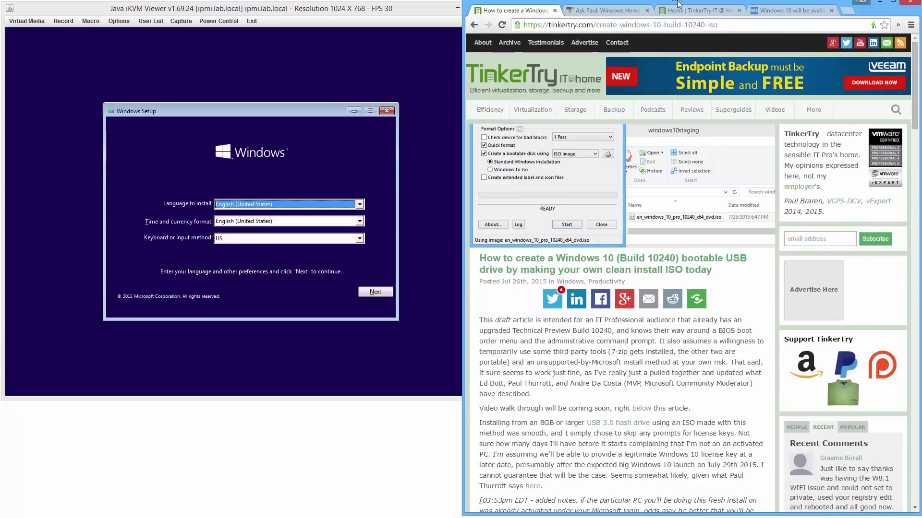
- Keep default language settings, skip the product key, accept the license, and choose Custom install
drag(676, 5, 816, 9)
scroll(765, 227, down, 4)
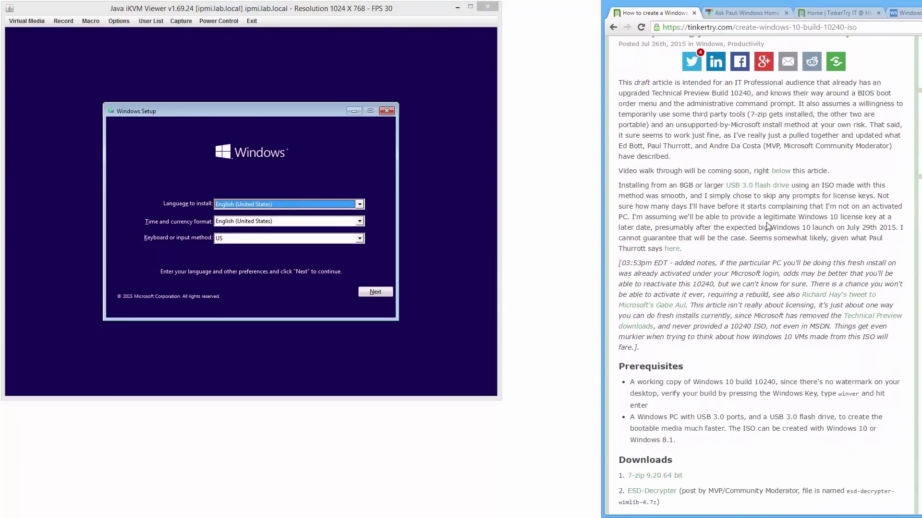
click(379, 292)
click(269, 217)
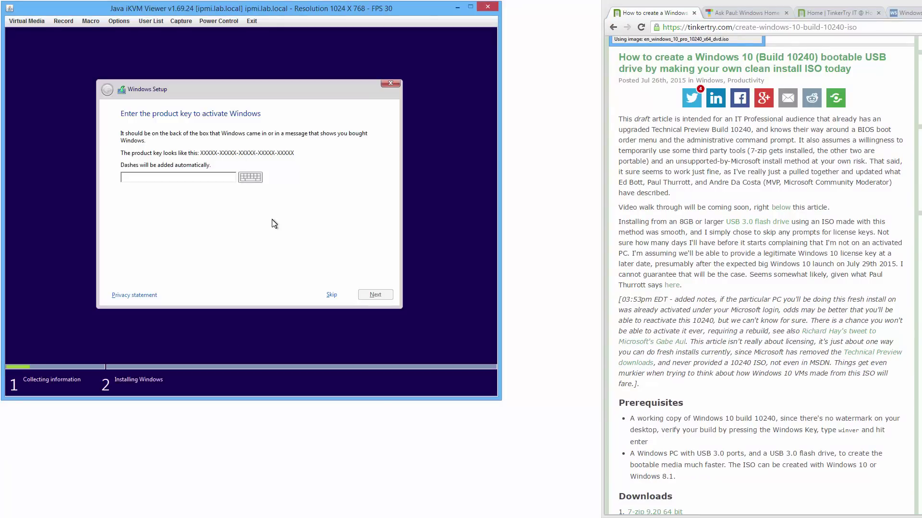
click(332, 295)
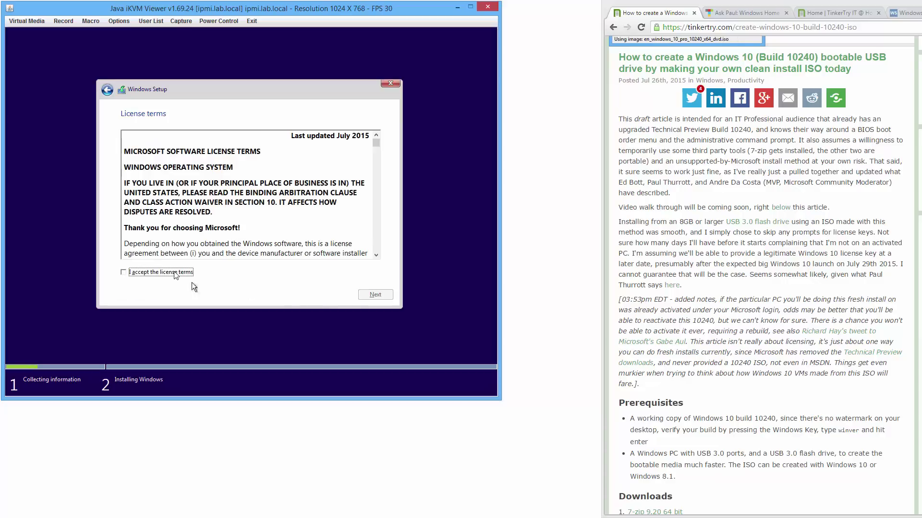
click(176, 272)
click(384, 296)
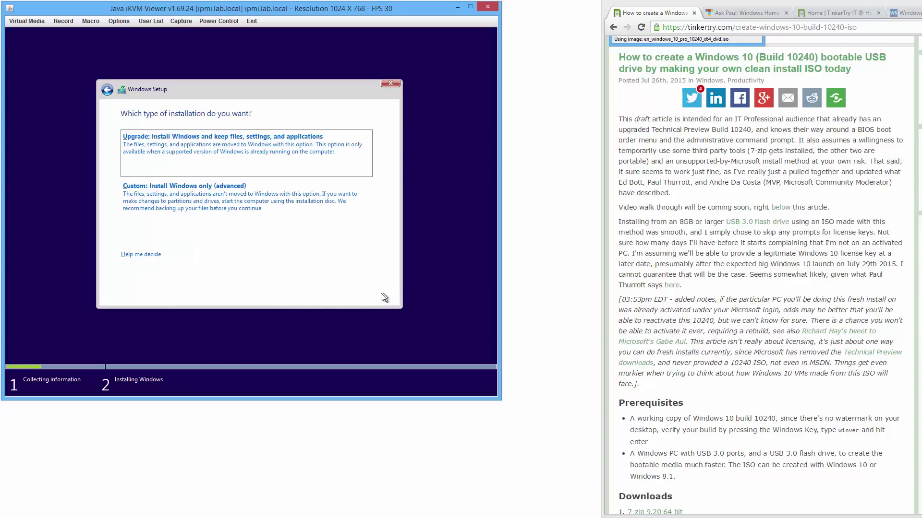
click(334, 213)
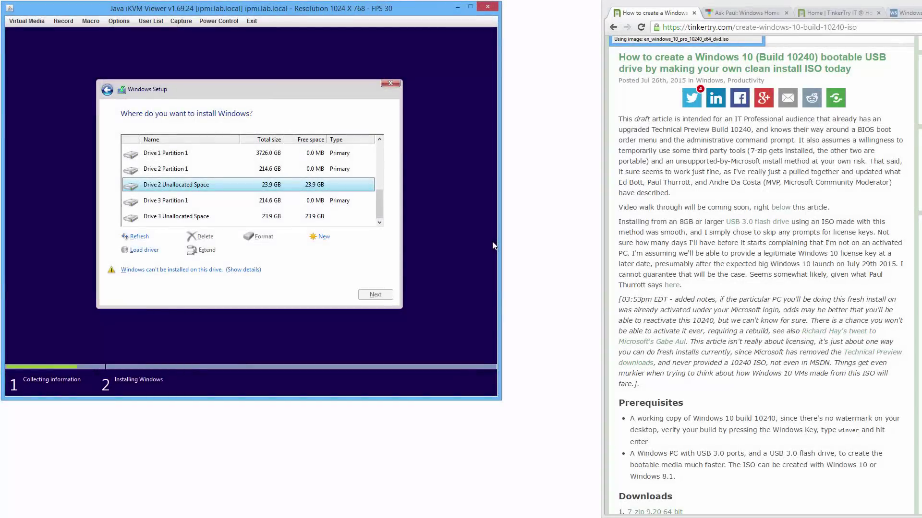
- Bring the TinkerTry article forward and widen the browser to show its sidebar
click(647, 187)
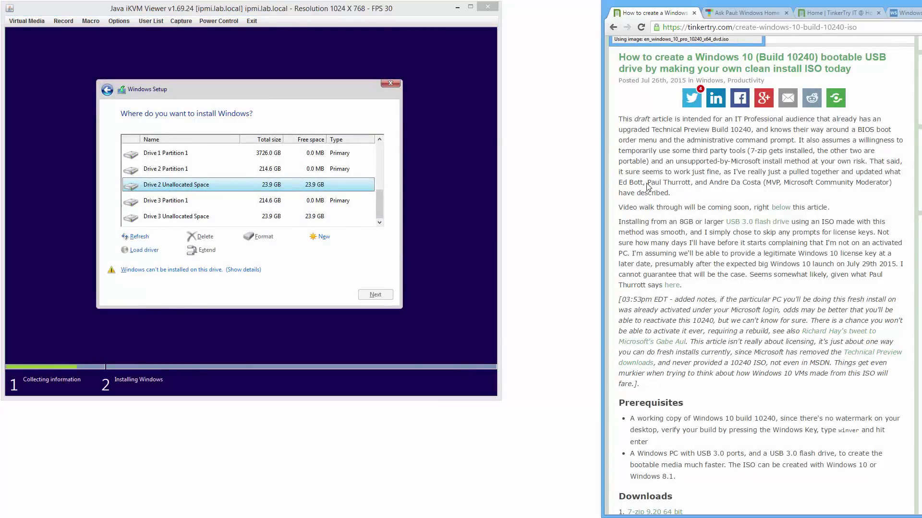
scroll(647, 186, up, 4)
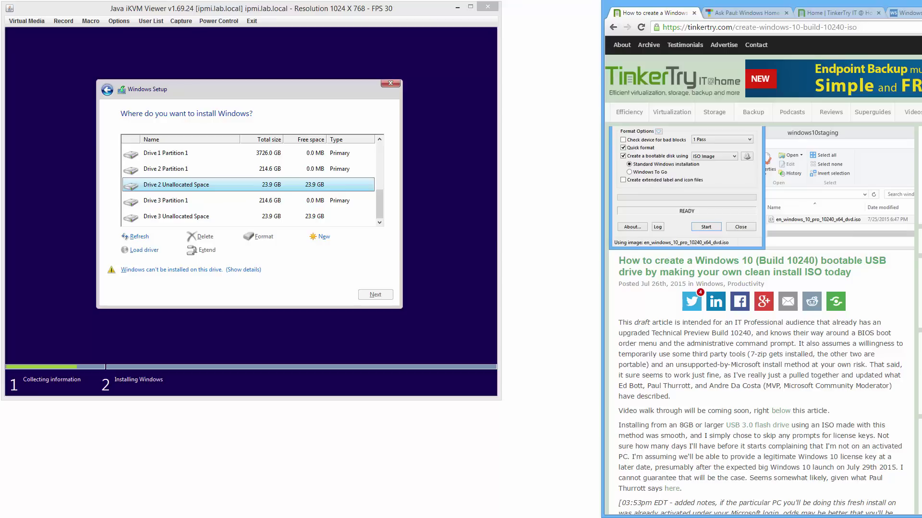
key(super+Right)
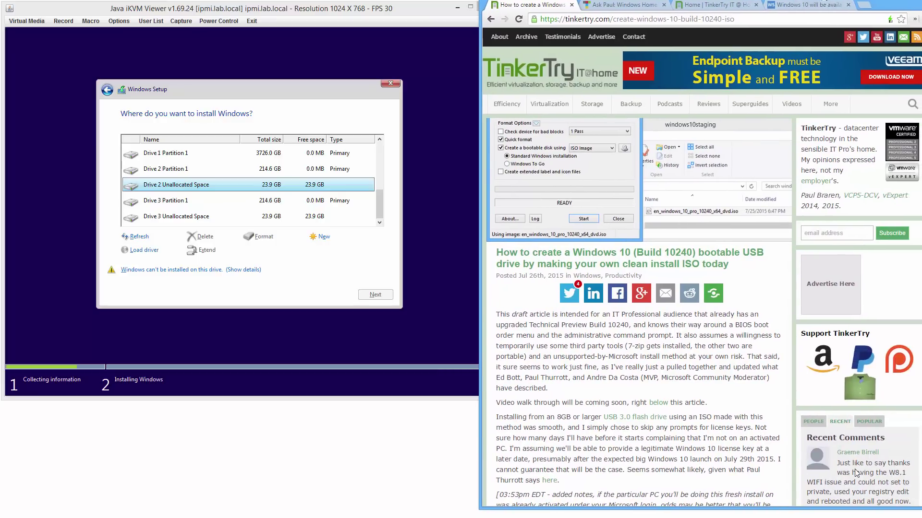
scroll(859, 475, down, 3)
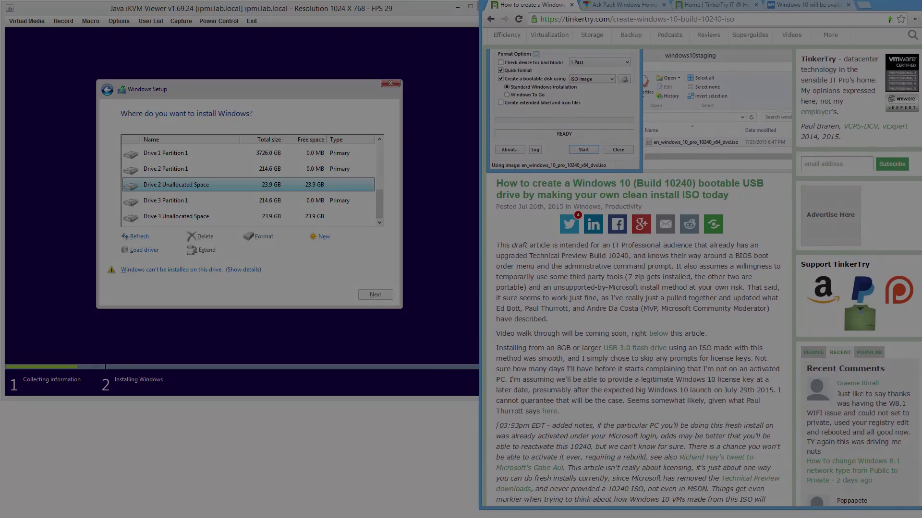